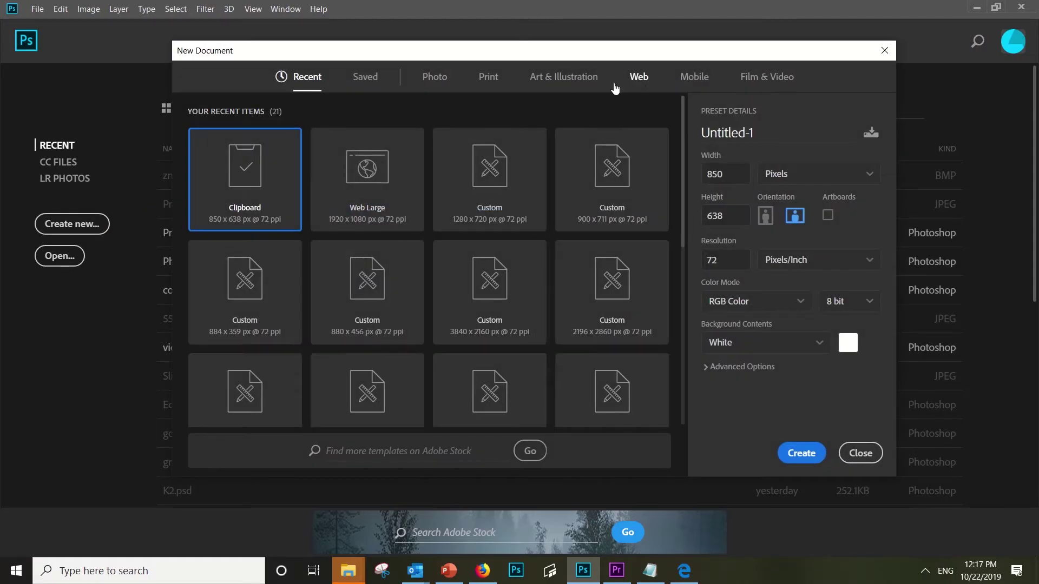
# - Create a new blank web document from the 1920×1080 Web Large preset
pyautogui.click(636, 80)
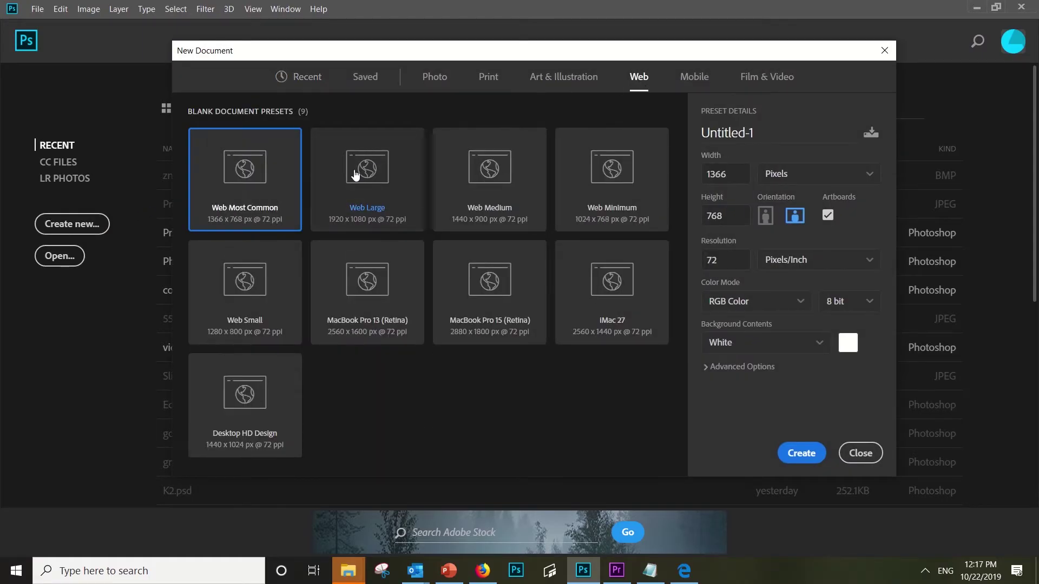
pyautogui.click(361, 172)
pyautogui.click(799, 455)
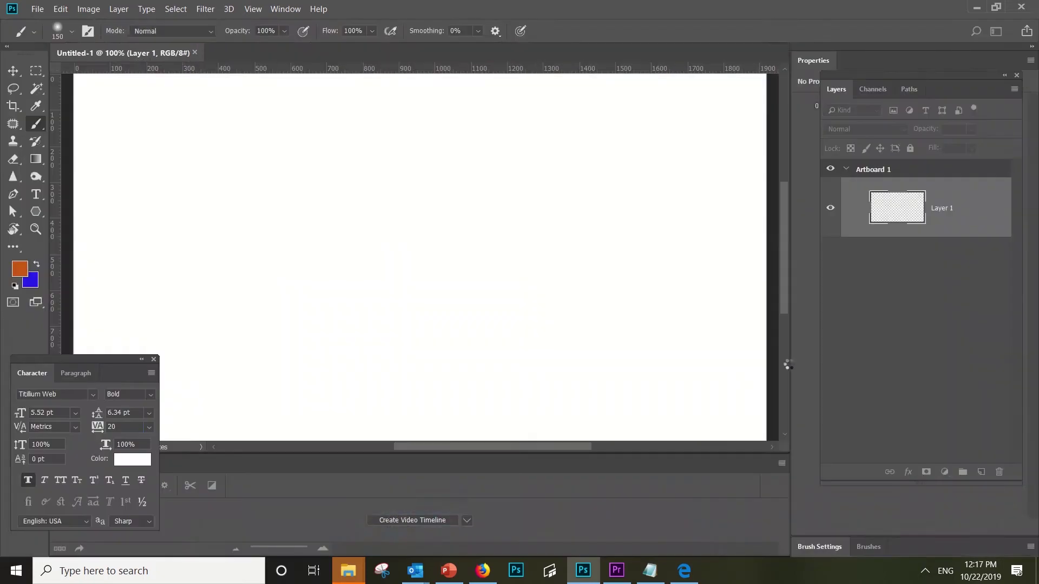
# - Copy the blonde woman's portrait image from the browser's image results
pyautogui.click(483, 571)
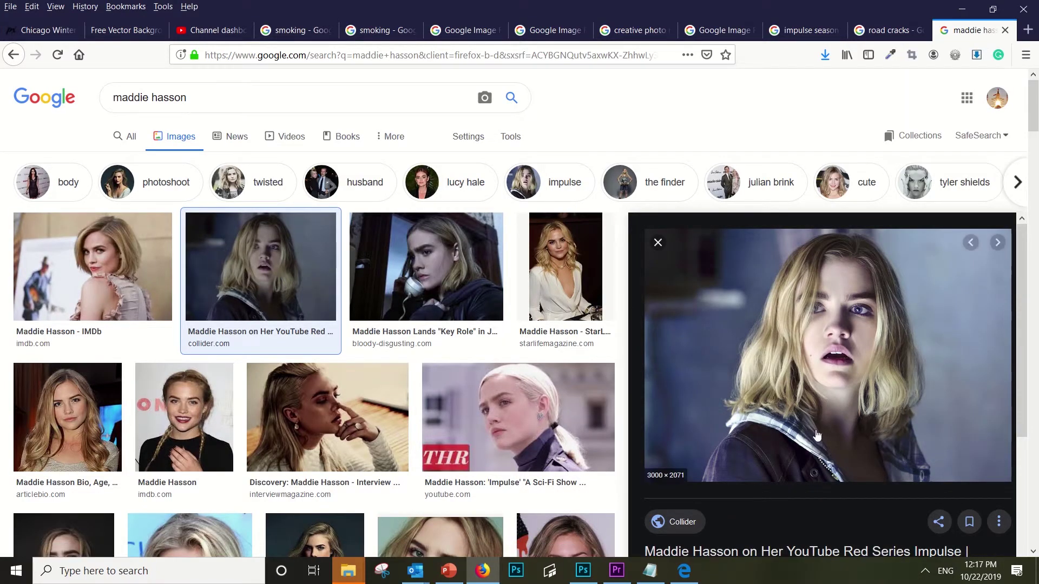
pyautogui.rightClick(868, 325)
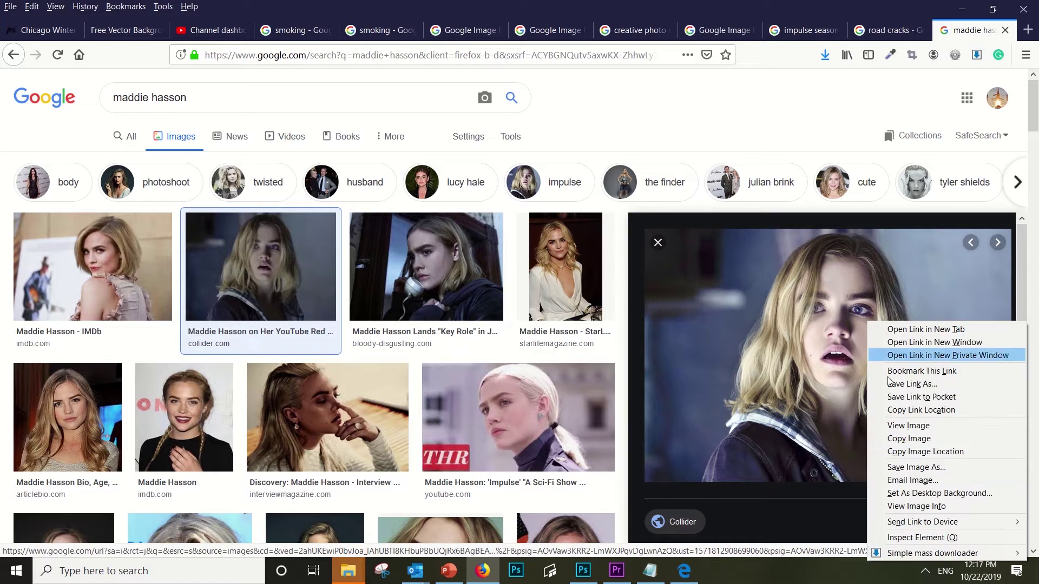
pyautogui.click(893, 437)
pyautogui.hotkey('alt', 'Tab')
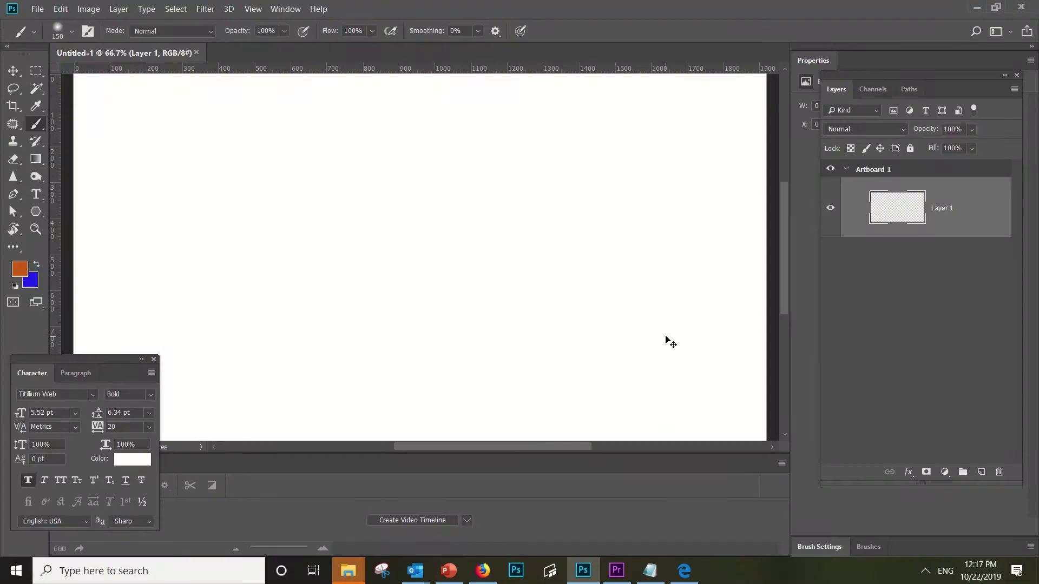
# - Paste the portrait as Layer 1, then scale and position it to fill the artboard
pyautogui.hotkey('ctrl', 'v')
pyautogui.hotkey('ctrl', '-')
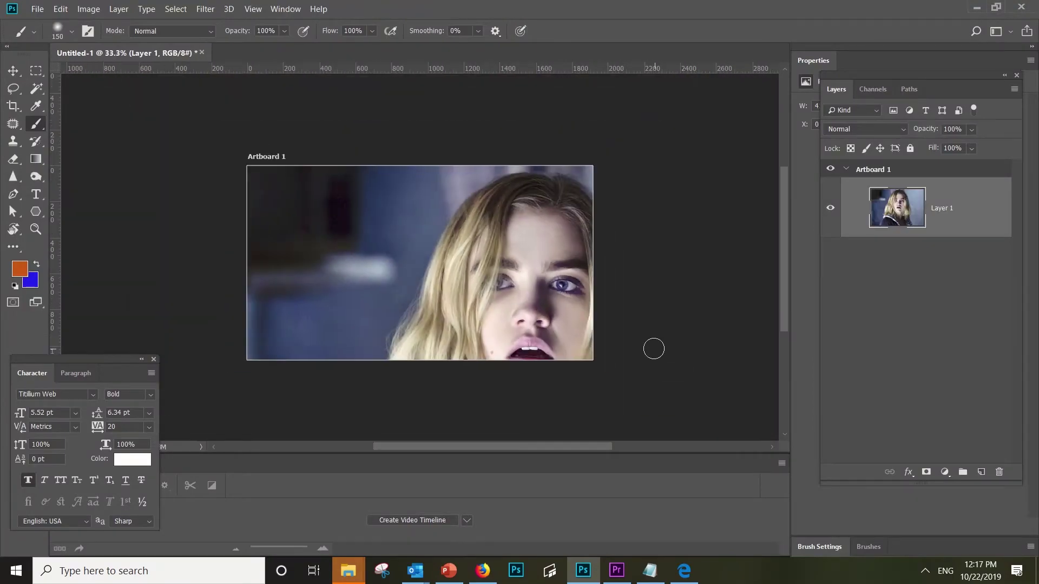
pyautogui.hotkey('ctrl', 't')
pyautogui.hotkey('ctrl', '-')
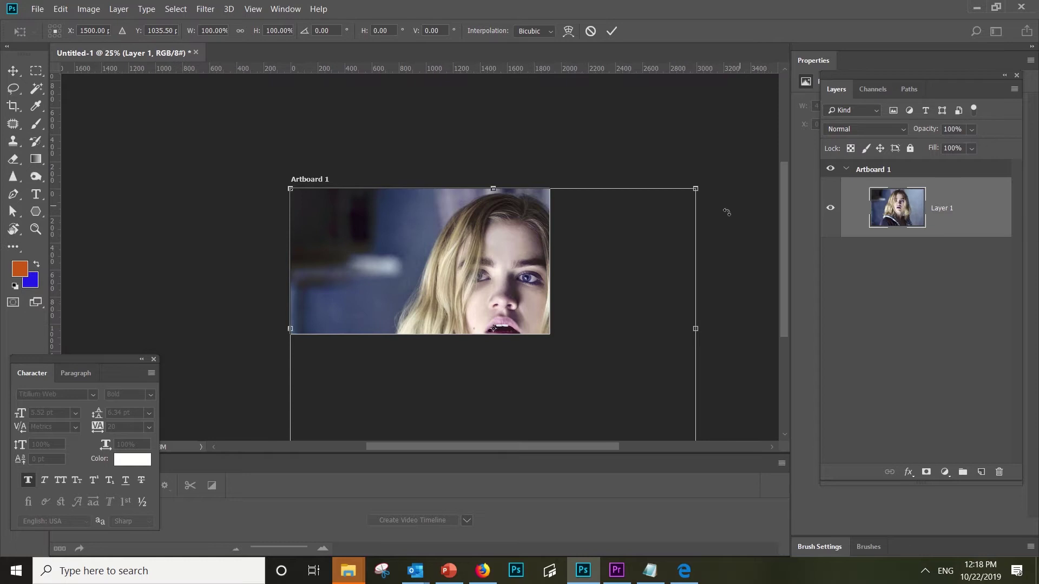
pyautogui.moveTo(697, 188); pyautogui.dragTo(569, 275)
pyautogui.moveTo(507, 336)
pyautogui.mouseDown()
pyautogui.moveTo(503, 243)
pyautogui.moveTo(496, 248)
pyautogui.mouseUp()
pyautogui.moveTo(558, 183); pyautogui.dragTo(600, 156)
pyautogui.moveTo(519, 244); pyautogui.dragTo(495, 258)
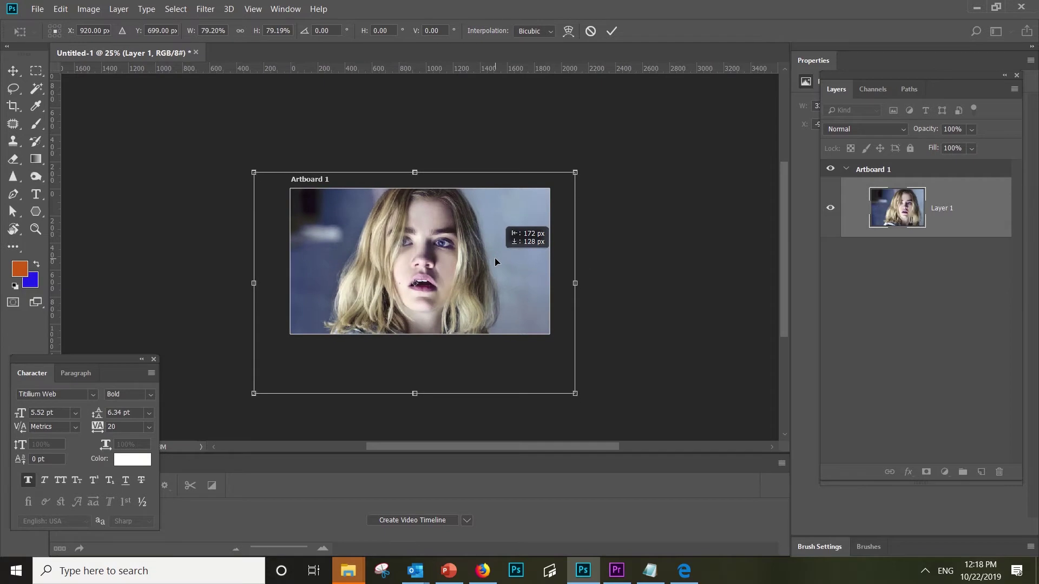
pyautogui.moveTo(415, 394); pyautogui.dragTo(414, 391)
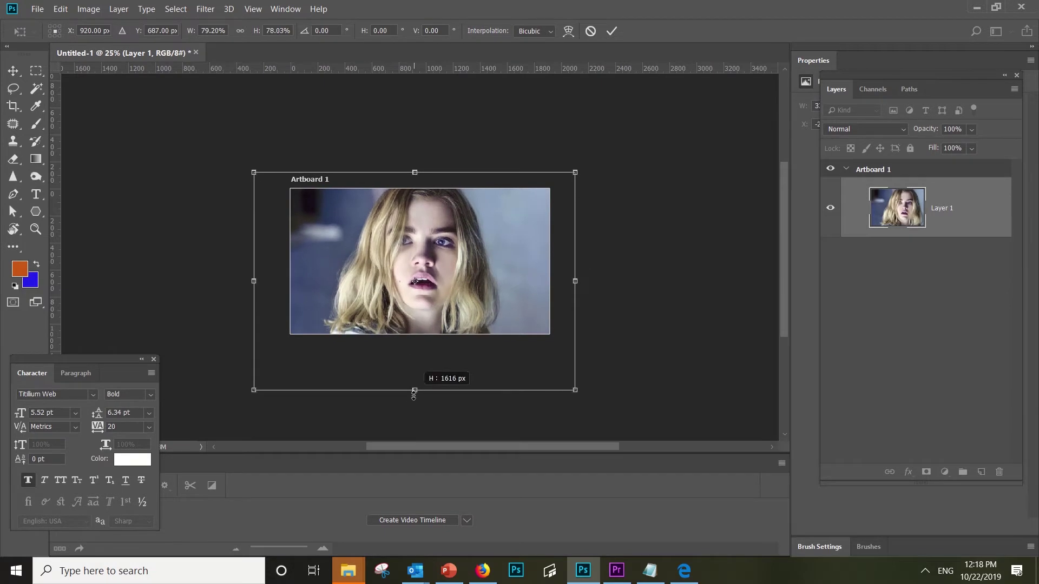
pyautogui.press('Return')
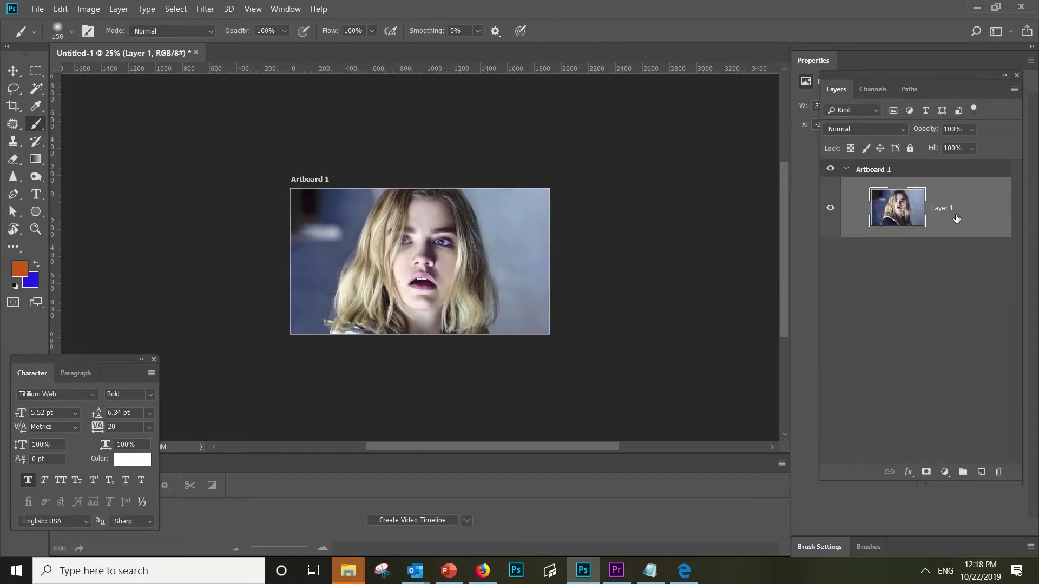
# - Convert the artboard to a smart object, rasterize it, and hide the panels
pyautogui.rightClick(924, 175)
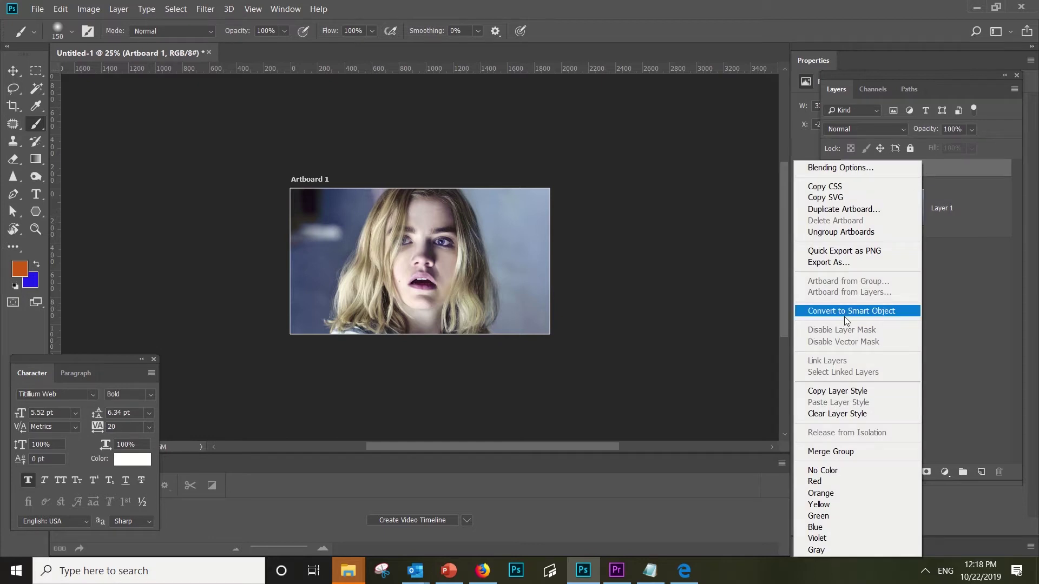
pyautogui.press('Escape')
pyautogui.rightClick(929, 177)
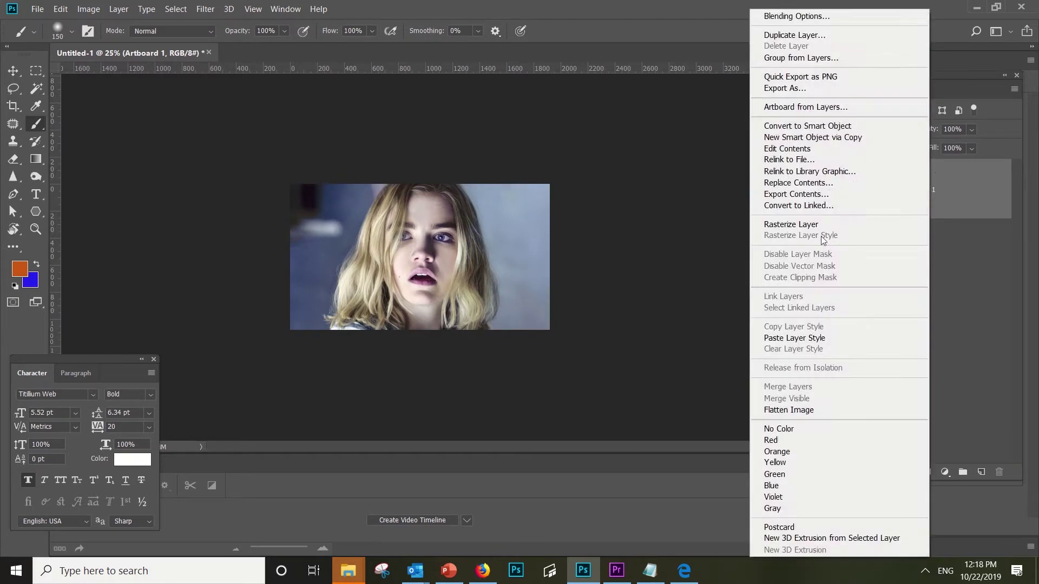
pyautogui.click(799, 227)
pyautogui.click(831, 189)
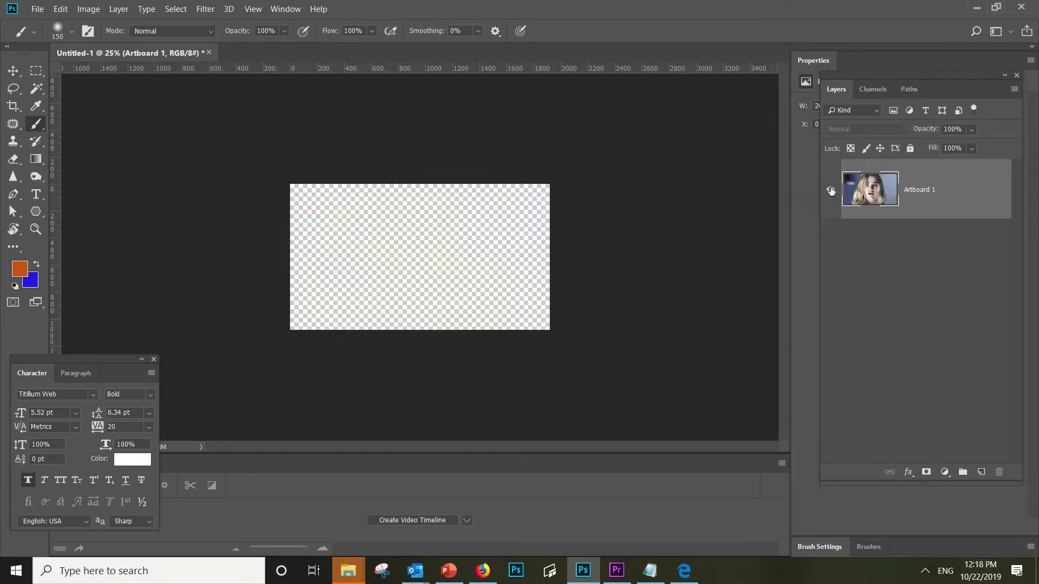
pyautogui.hotkey('ctrl', '+')
pyautogui.hotkey('ctrl', '+')
pyautogui.hotkey('ctrl', '+')
pyautogui.press('Tab')
pyautogui.hotkey('ctrl', '-')
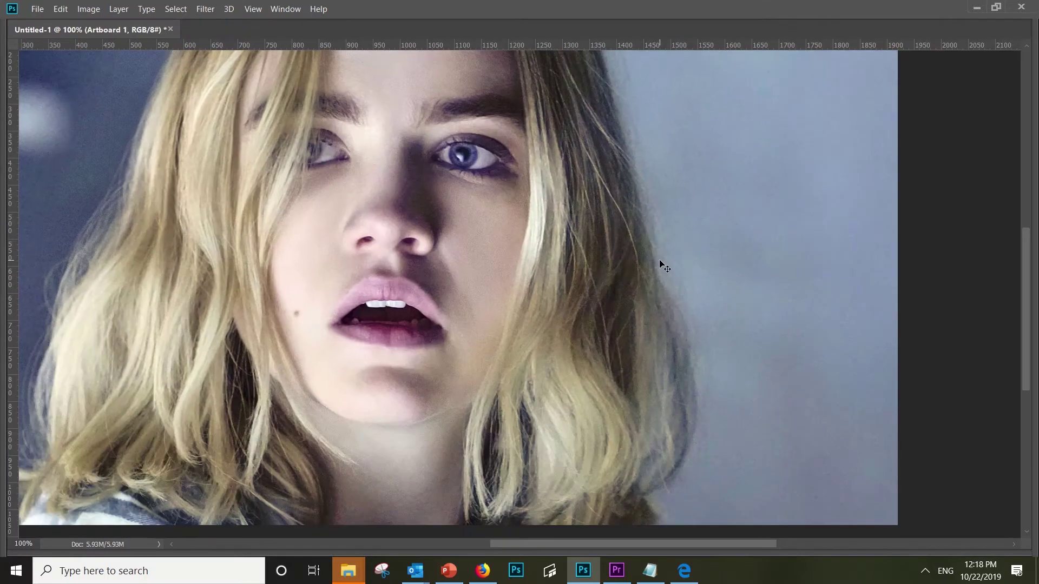
pyautogui.hotkey('ctrl', '-')
# - Copy a cracked road texture image from the browser's road cracks search results
pyautogui.hotkey('alt', 'Tab')
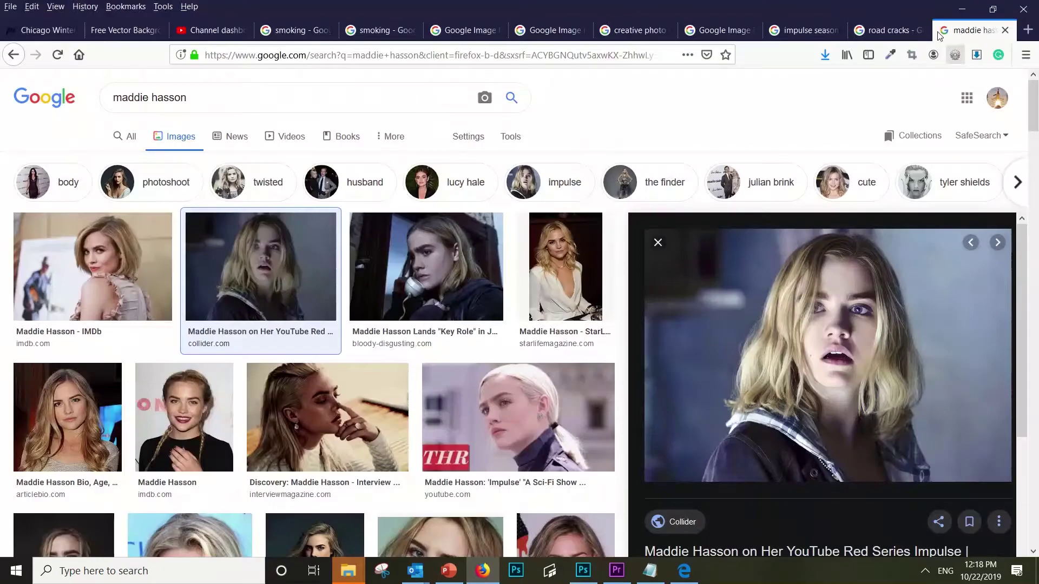
pyautogui.click(890, 30)
pyautogui.rightClick(705, 314)
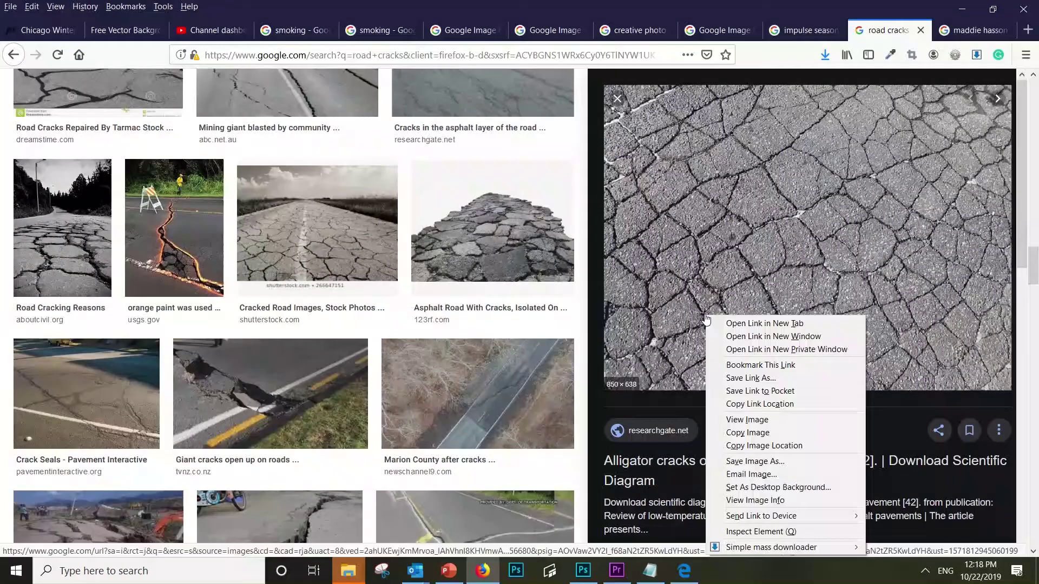
pyautogui.click(736, 431)
pyautogui.scroll(-5, 264, 212)
pyautogui.scroll(-5, 263, 212)
pyautogui.scroll(5, 264, 212)
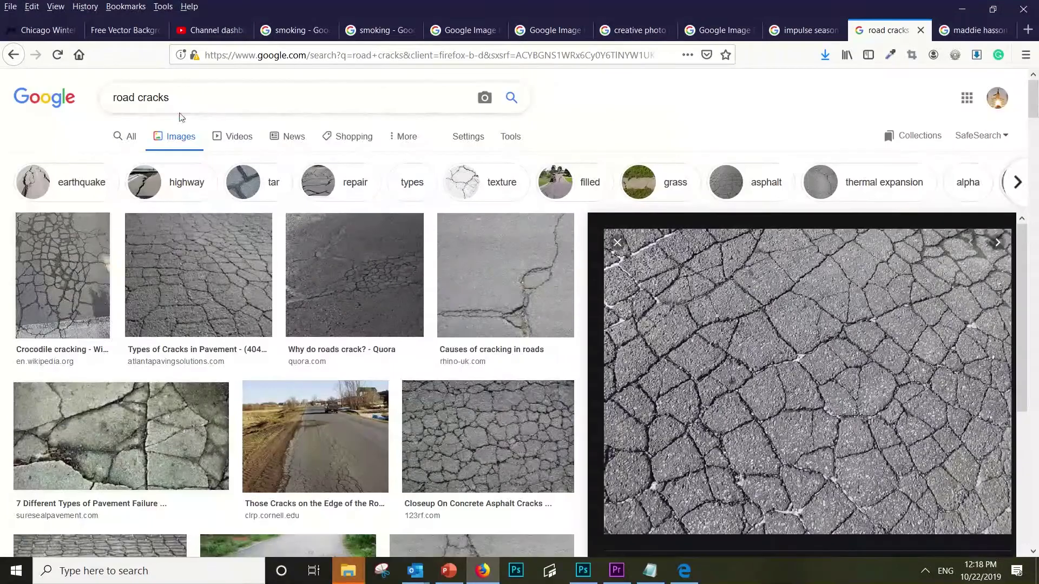
pyautogui.rightClick(801, 321)
# - Paste the cracked road texture as a new layer, rotated upright over the woman's face
pyautogui.click(831, 436)
pyautogui.hotkey('alt', 'Tab')
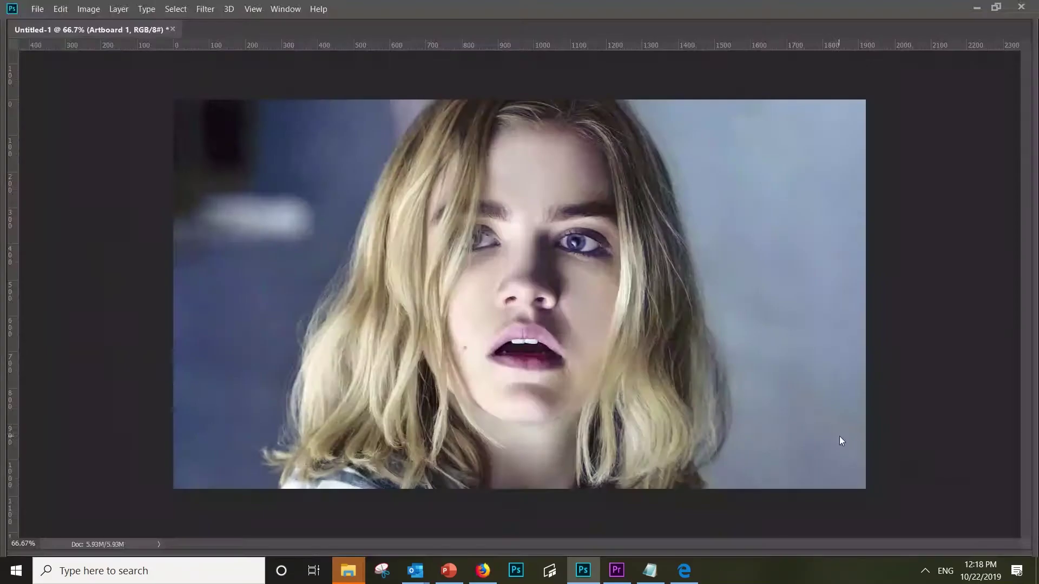
pyautogui.hotkey('ctrl', 'v')
pyautogui.moveTo(493, 319); pyautogui.dragTo(553, 345)
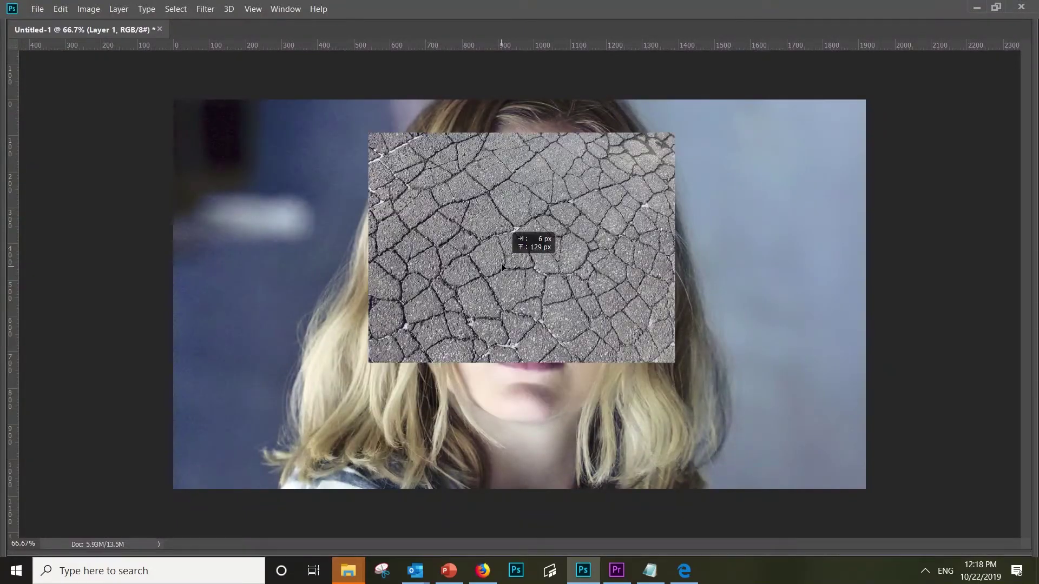
pyautogui.hotkey('ctrl', 't')
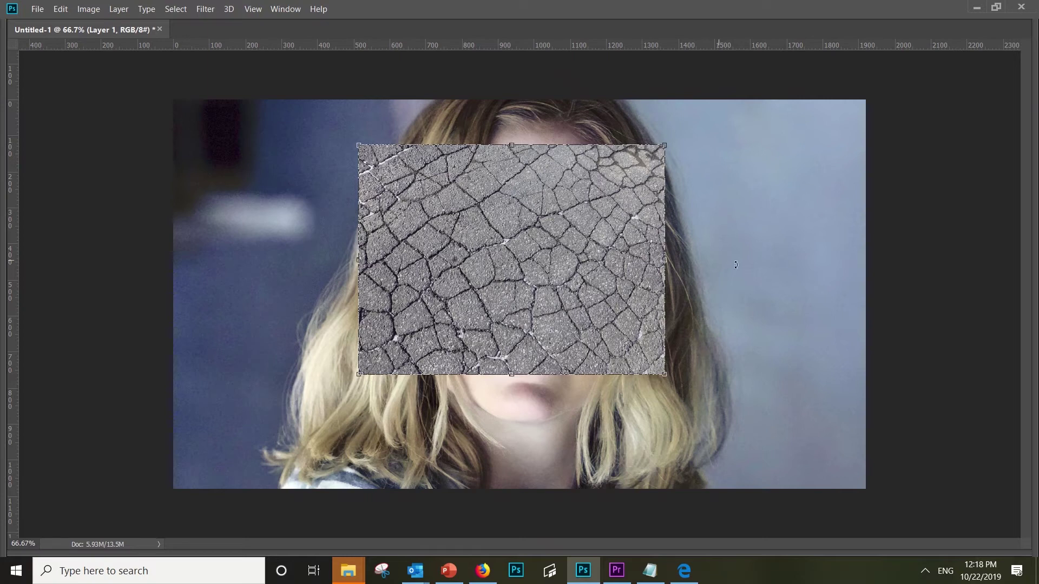
pyautogui.moveTo(673, 273); pyautogui.dragTo(490, 495)
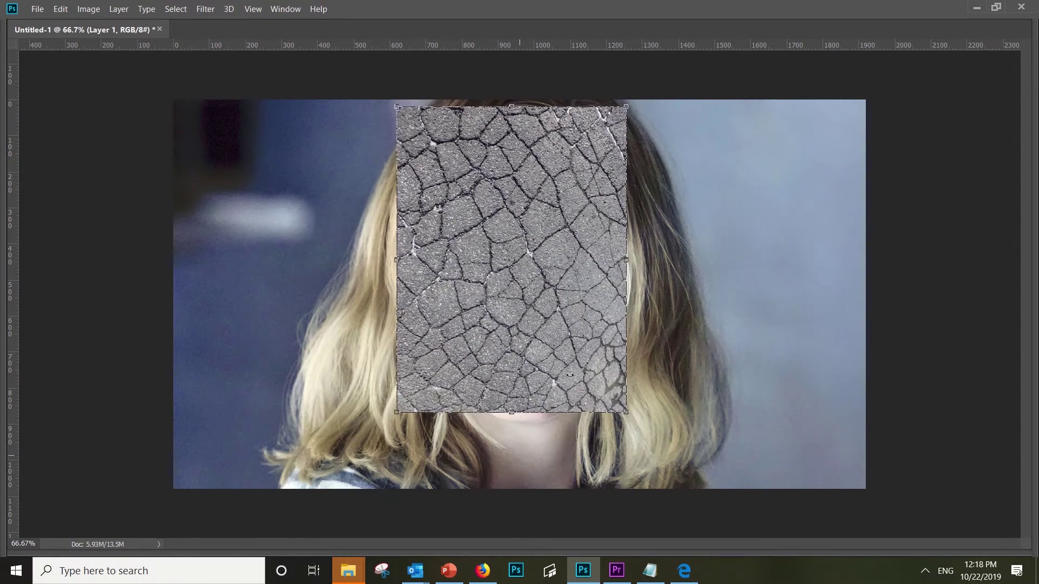
pyautogui.moveTo(569, 373); pyautogui.dragTo(600, 350)
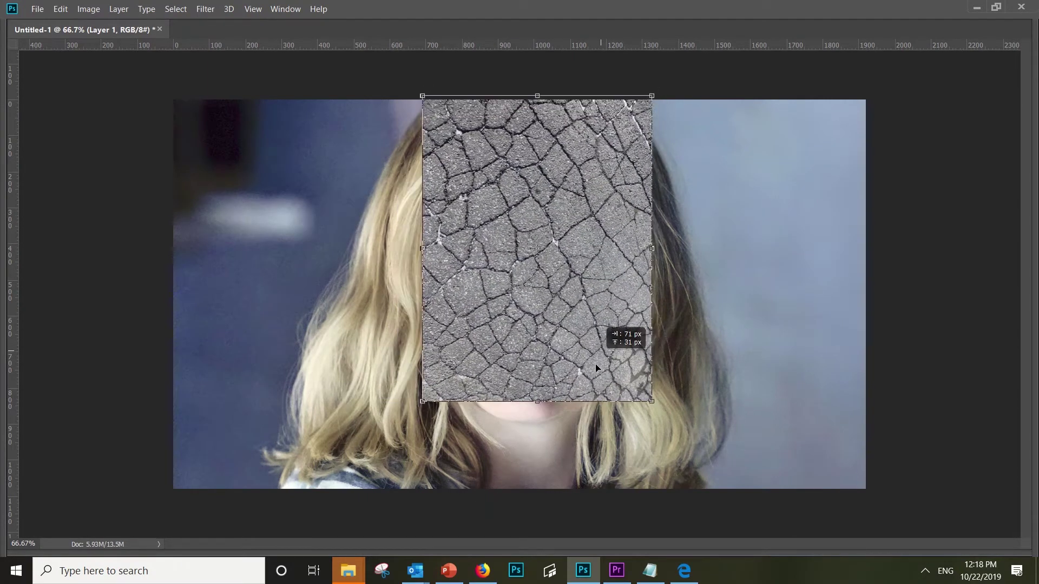
pyautogui.moveTo(600, 350); pyautogui.dragTo(595, 394)
pyautogui.press('Return')
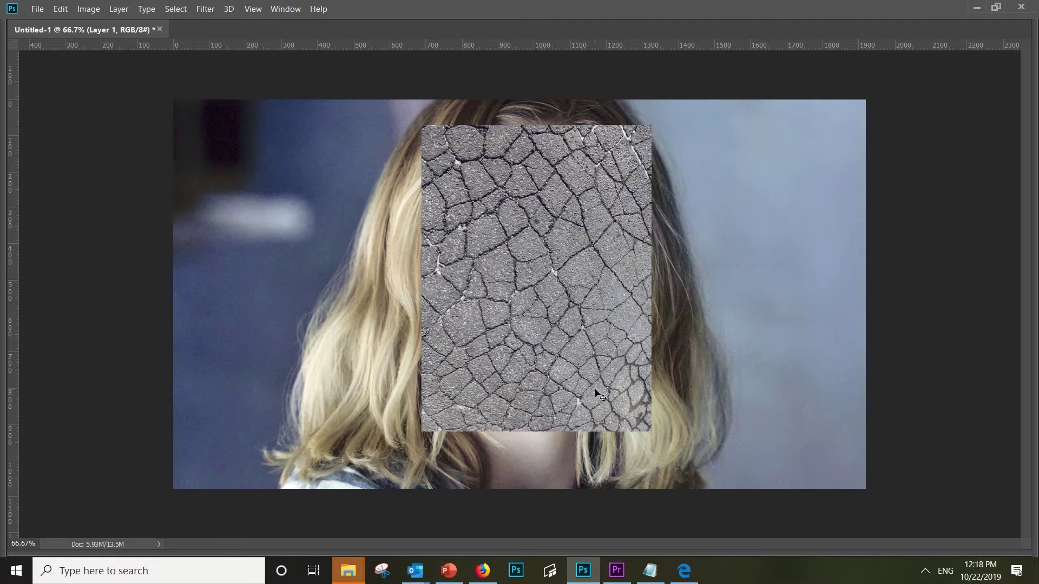
# - Lower the crack layer's opacity to 27% and try Multiply and later blend modes
pyautogui.press('Tab')
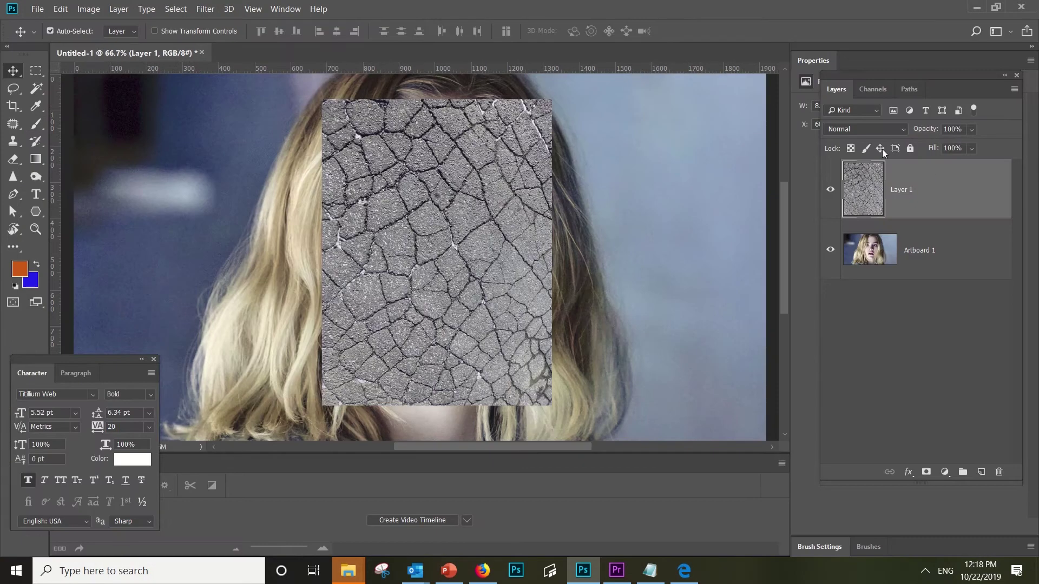
pyautogui.click(941, 145)
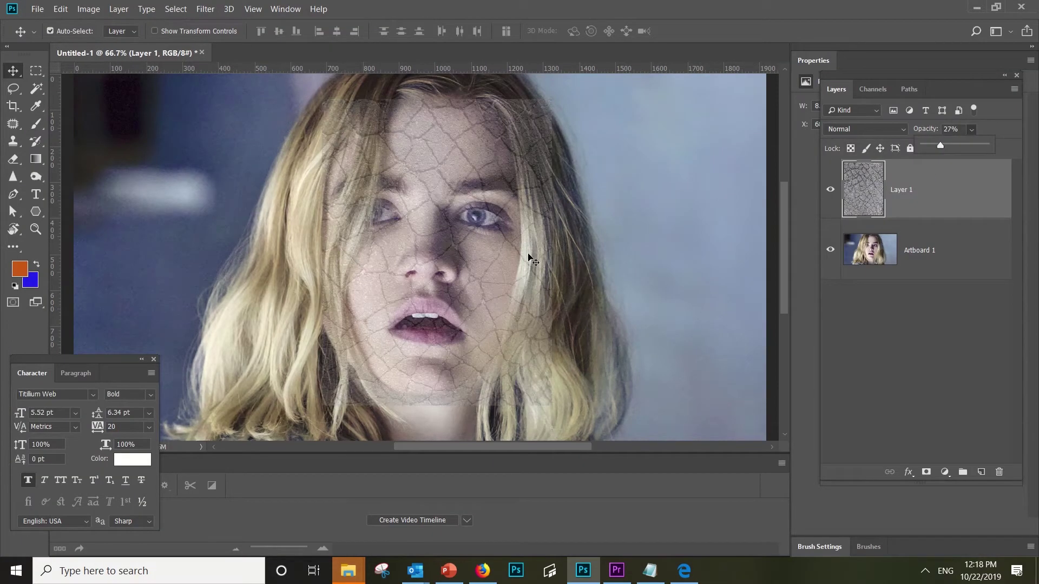
pyautogui.click(943, 222)
pyautogui.click(857, 130)
pyautogui.click(836, 183)
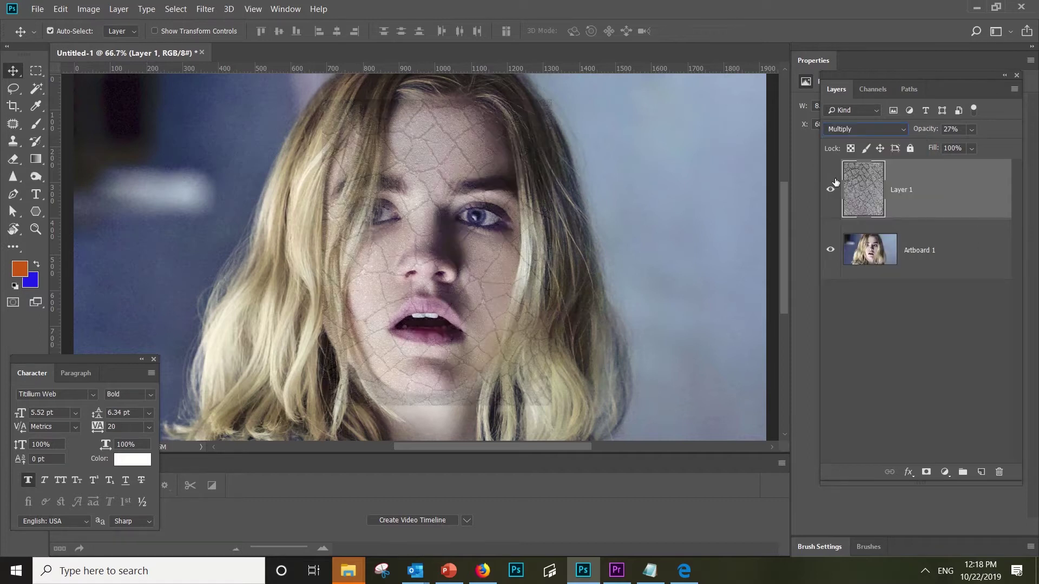
pyautogui.press('Down')
pyautogui.press('Down')
pyautogui.press('Down')
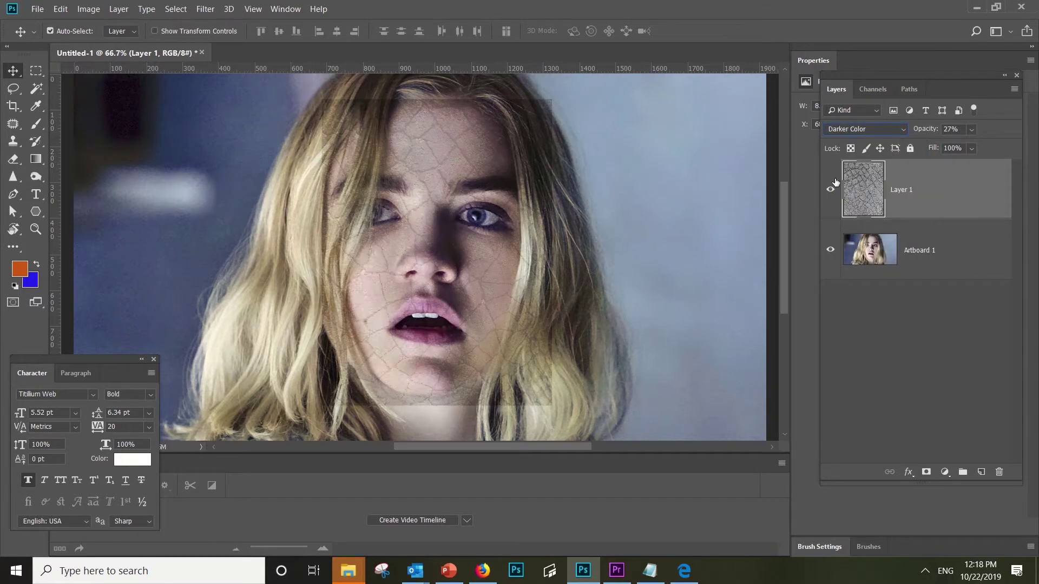
pyautogui.press('Down')
pyautogui.press('Down')
pyautogui.press('Down')
pyautogui.press('Down')
pyautogui.press('Down')
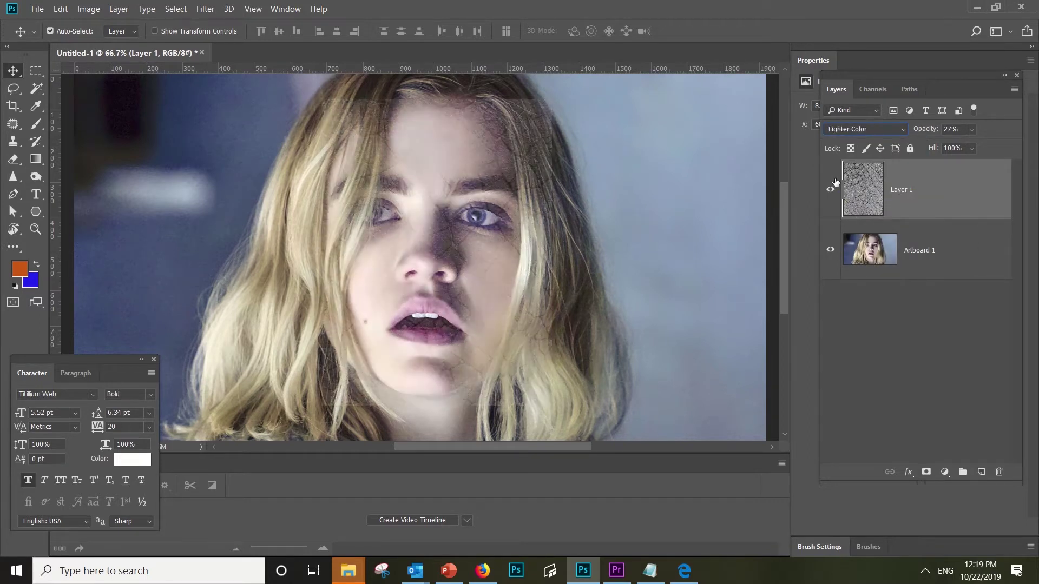
pyautogui.press('Down')
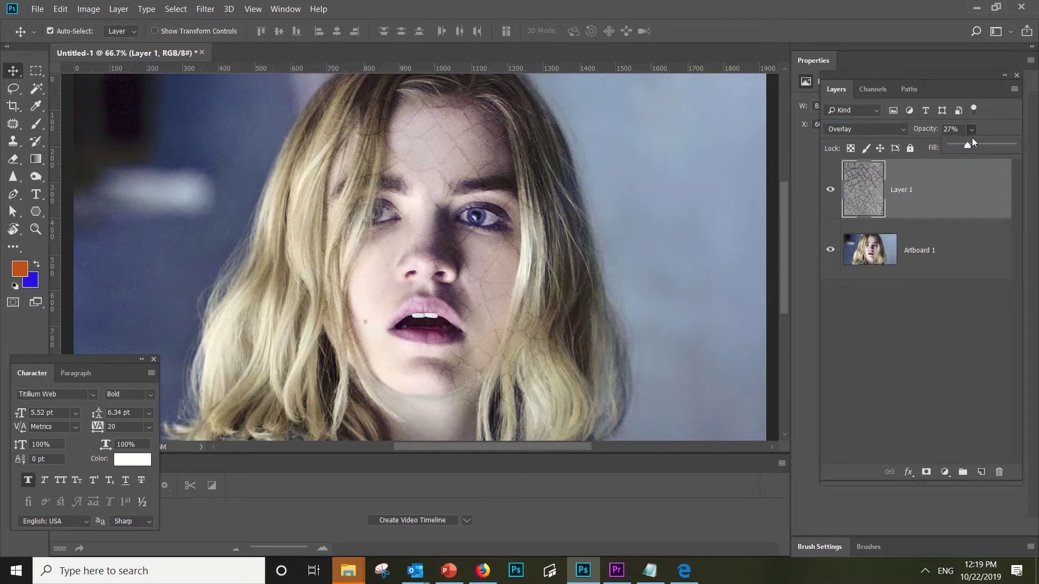
# - Adjust the crack layer's fill, set opacity to 47%, and preview Multiply through Hard Light
pyautogui.moveTo(989, 147); pyautogui.dragTo(987, 147)
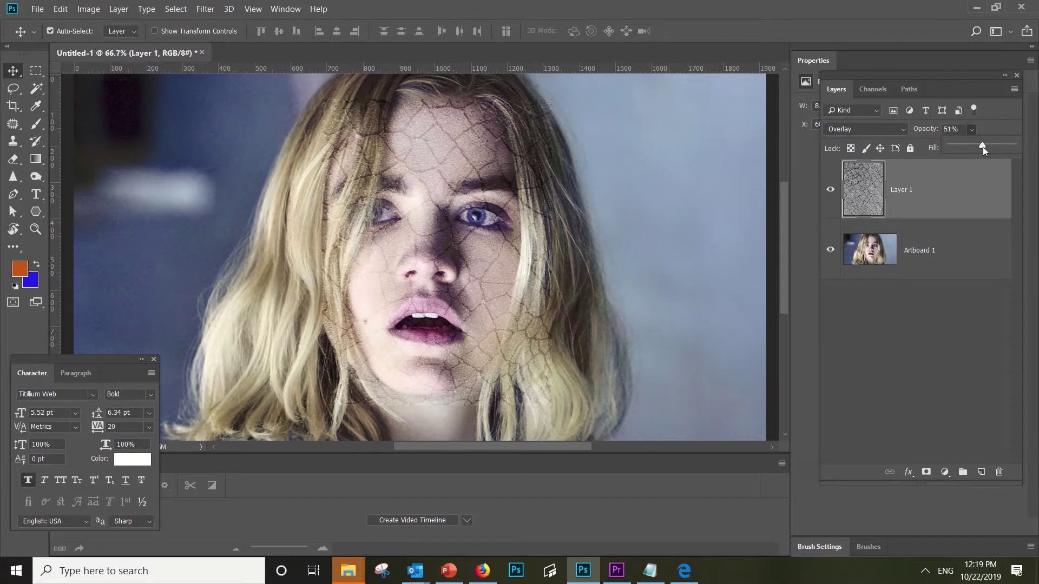
pyautogui.click(831, 189)
pyautogui.click(830, 189)
pyautogui.click(872, 131)
pyautogui.click(840, 142)
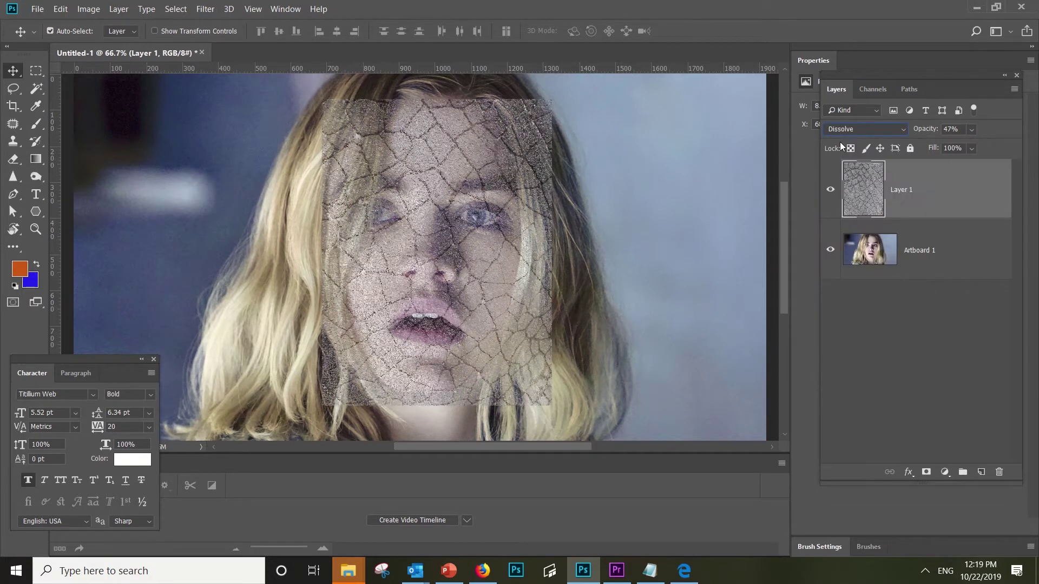
pyautogui.press('Down')
pyautogui.press('Down')
pyautogui.press('Down')
pyautogui.press('Down')
pyautogui.press('Down')
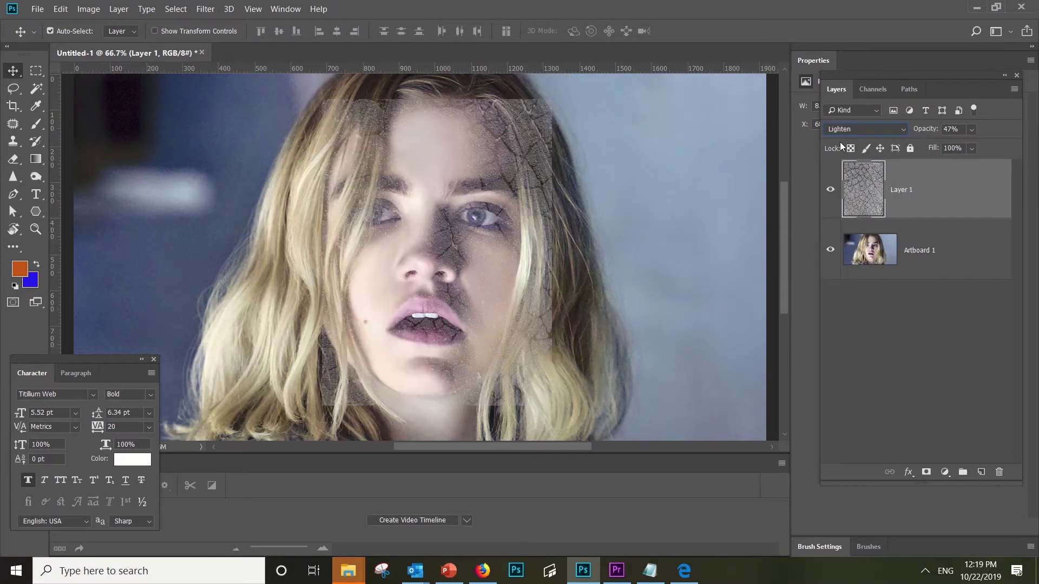
pyautogui.press('Down')
pyautogui.press('Down')
pyautogui.press('Down')
pyautogui.press('Down')
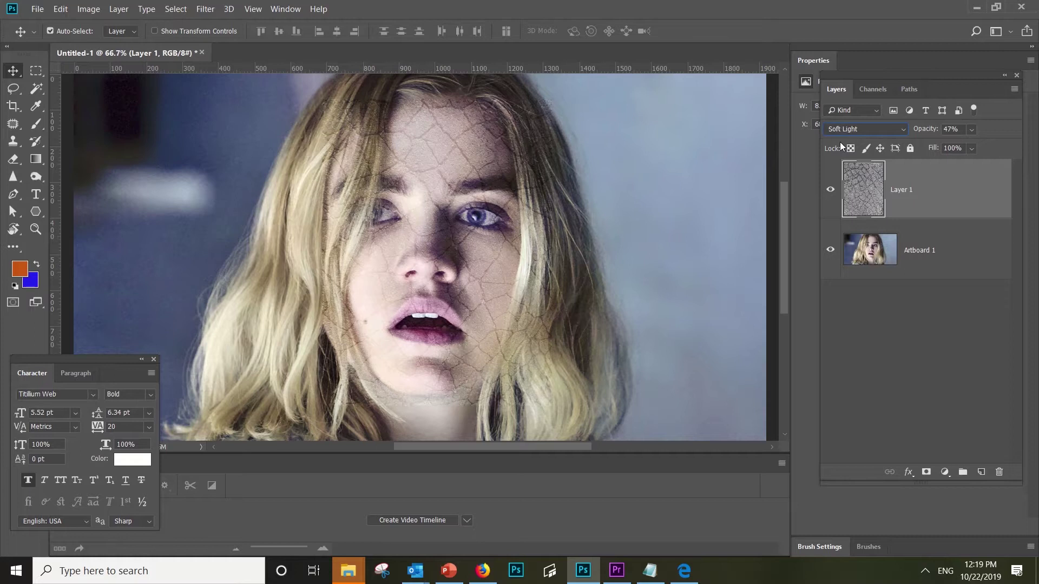
pyautogui.press('Down')
pyautogui.press('Down')
# - Cycle through further blend modes for the cracks and settle on Overlay
pyautogui.press('Down')
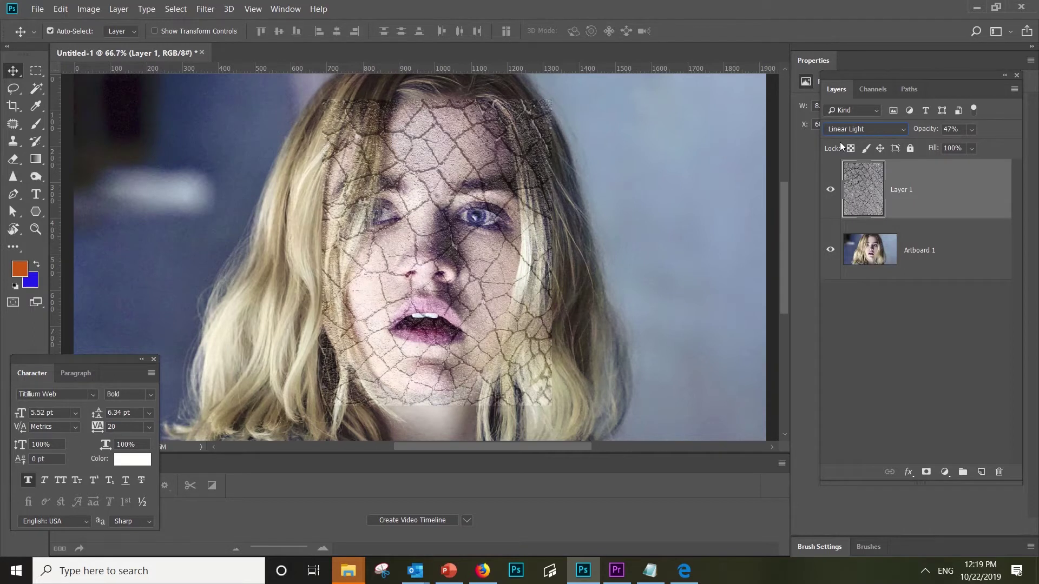
pyautogui.press('Down')
pyautogui.press('Down')
pyautogui.press('Down')
pyautogui.press('Up')
pyautogui.press('Down')
pyautogui.press('Down')
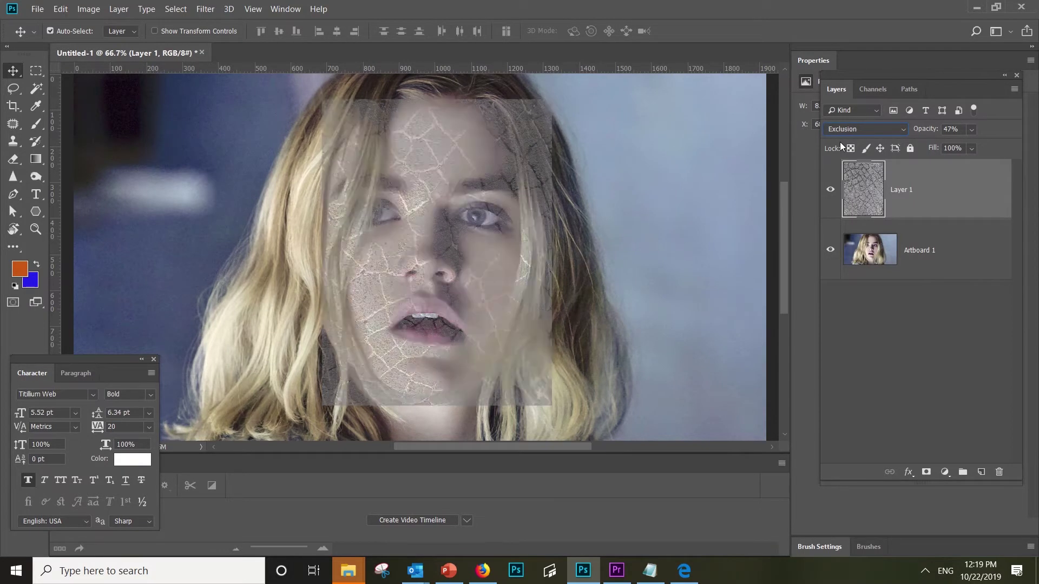
pyautogui.press('Down')
pyautogui.press('Down')
pyautogui.press('Down')
pyautogui.press('Down')
pyautogui.press('Down')
pyautogui.press('Down')
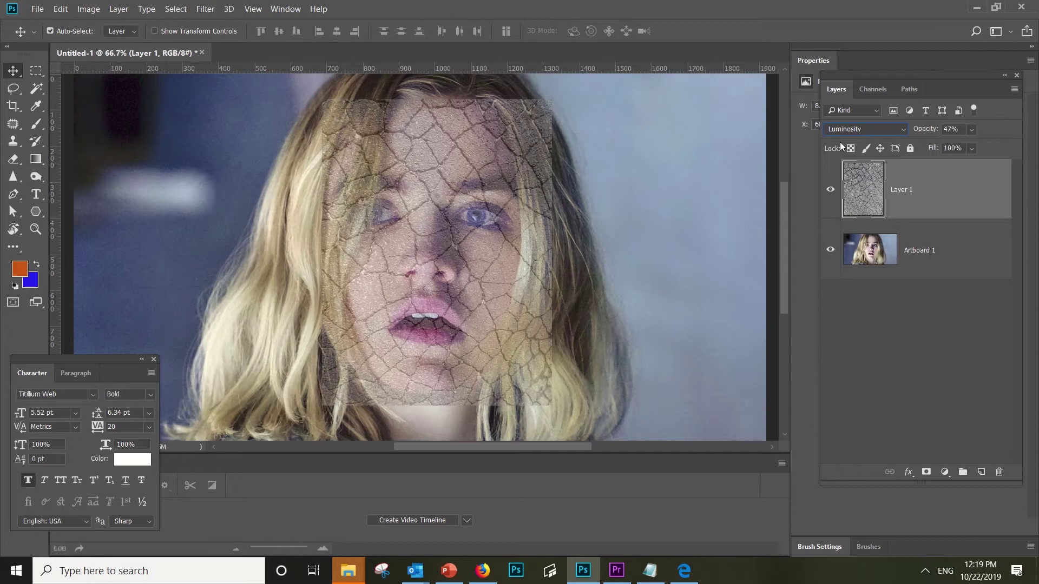
pyautogui.press('Up')
pyautogui.press('Up')
pyautogui.press('Up')
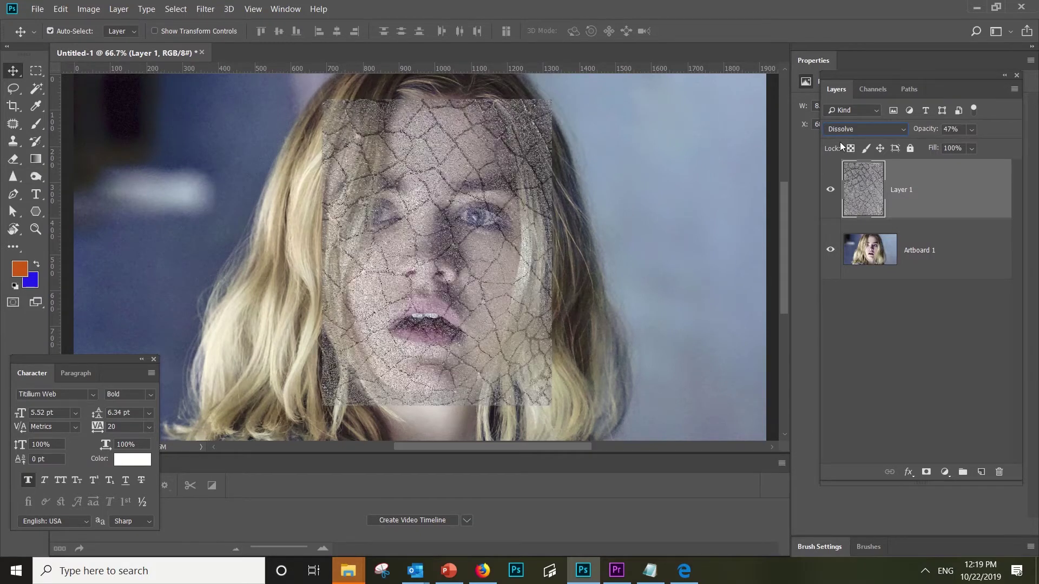
pyautogui.press('Down')
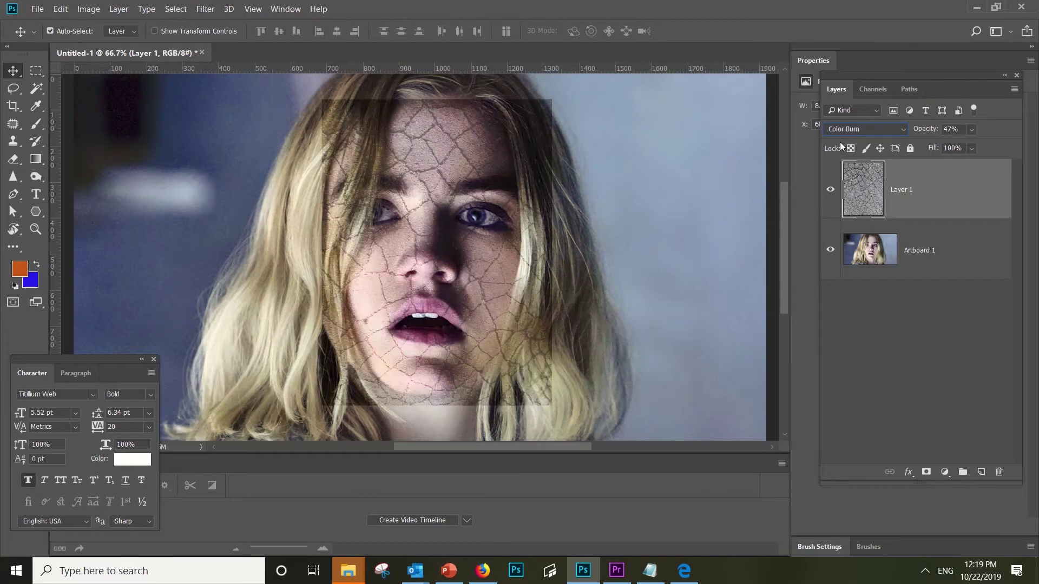
pyautogui.press('Down')
pyautogui.press('Down')
pyautogui.press('Down')
pyautogui.press('Down')
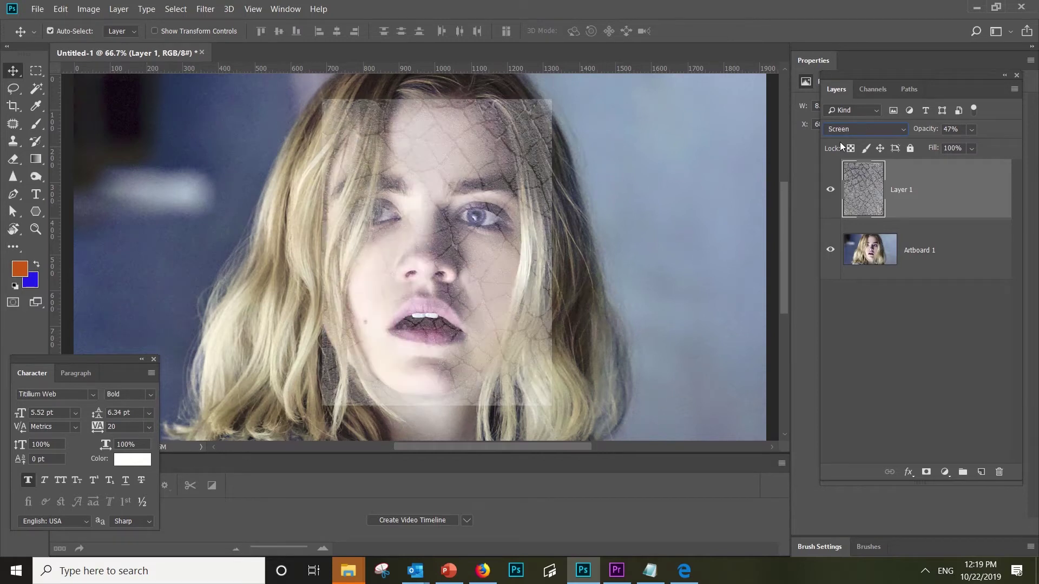
pyautogui.press('Down')
pyautogui.press('Down')
pyautogui.press('Down')
pyautogui.press('Down')
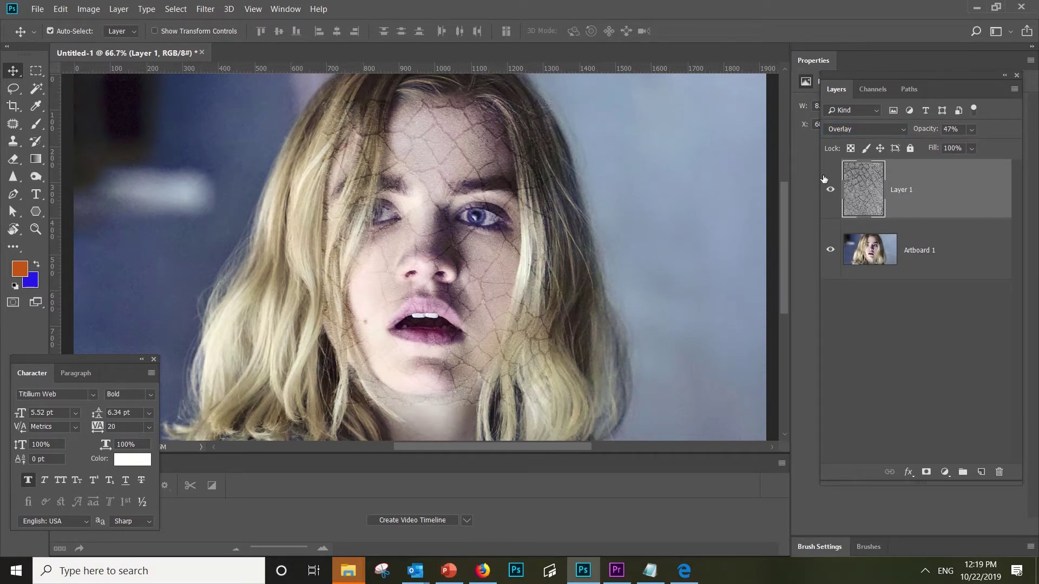
pyautogui.click(927, 204)
# - Duplicate the crack layer, hide the original, and add a layer mask to the copy
pyautogui.press('b')
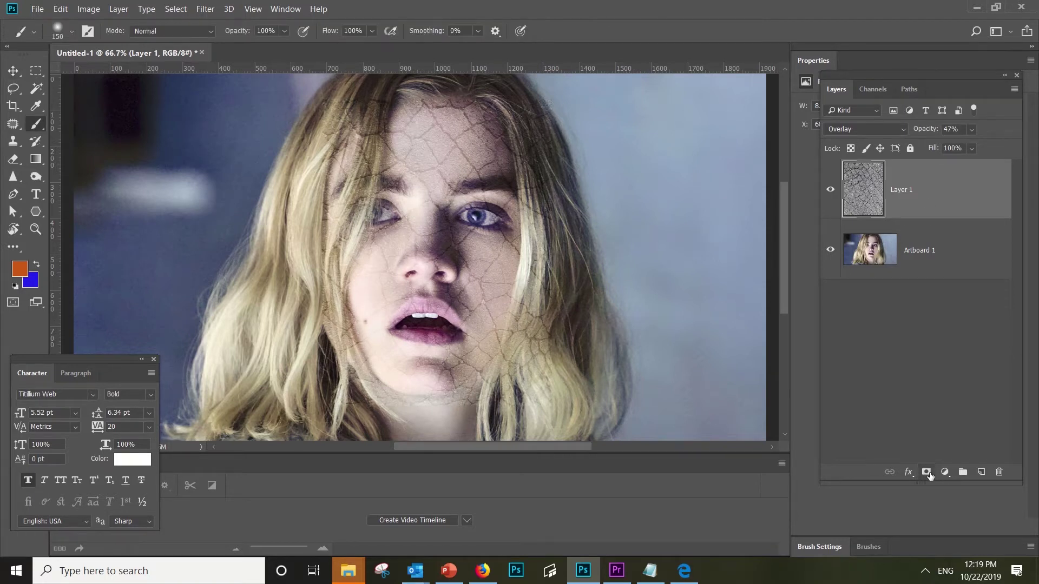
pyautogui.hotkey('ctrl', 'j')
pyautogui.click(834, 251)
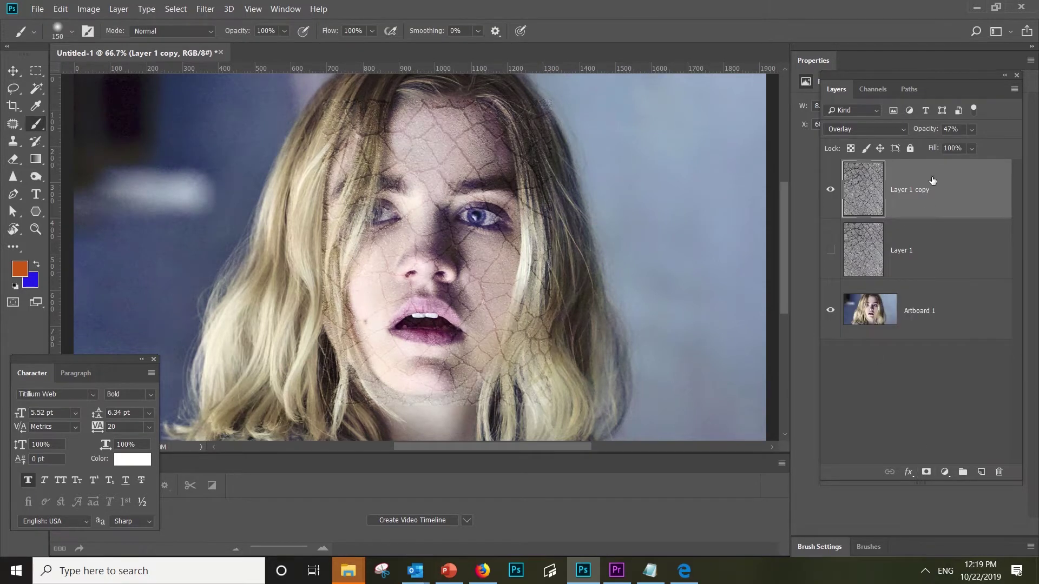
pyautogui.click(926, 473)
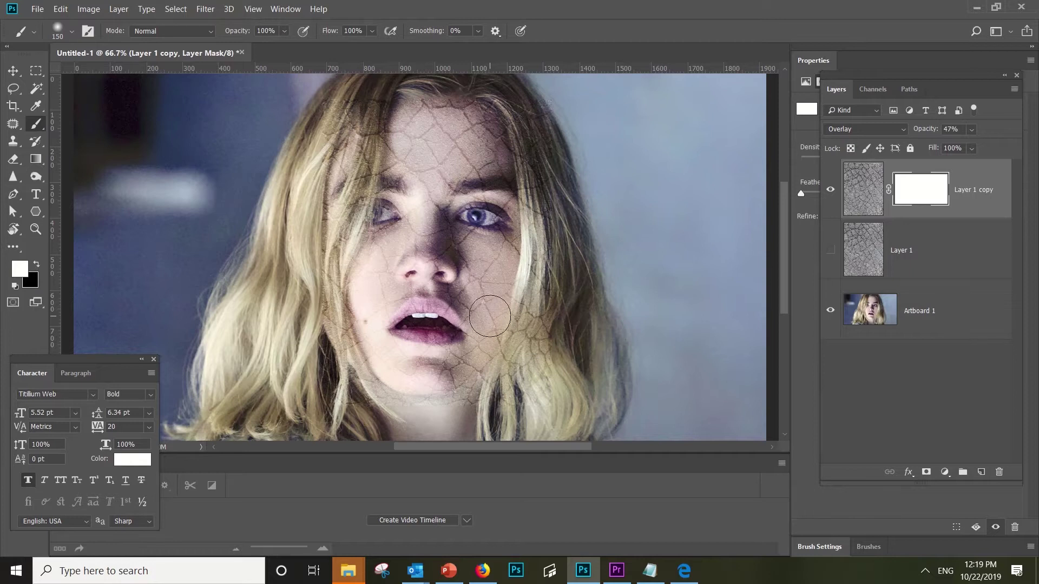
# - Paint black over the face on the mask, then invert it so cracks show only there
pyautogui.press('x')
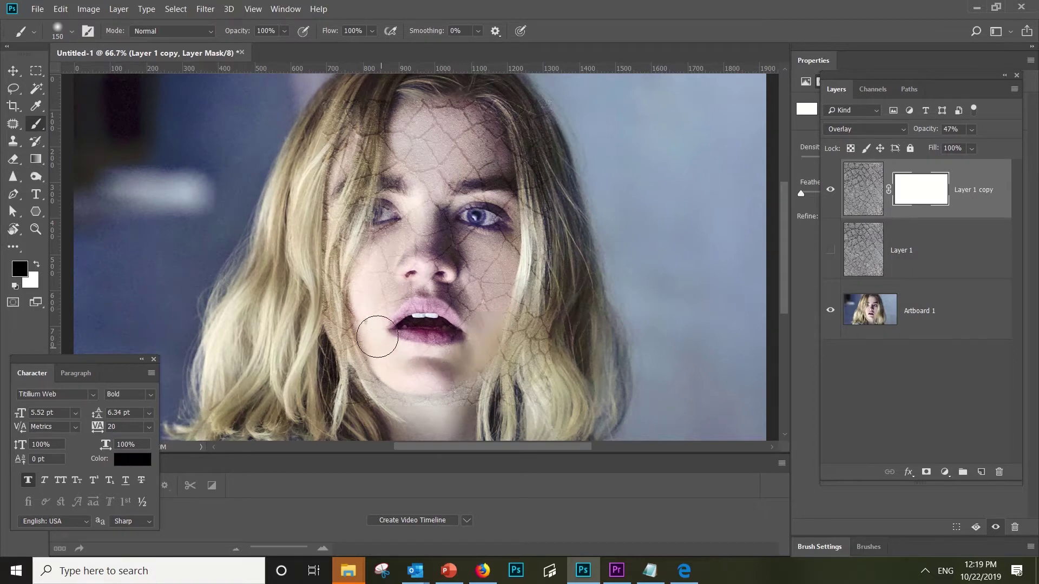
pyautogui.moveTo(406, 290)
pyautogui.mouseDown()
pyautogui.moveTo(395, 186)
pyautogui.moveTo(441, 239)
pyautogui.mouseUp()
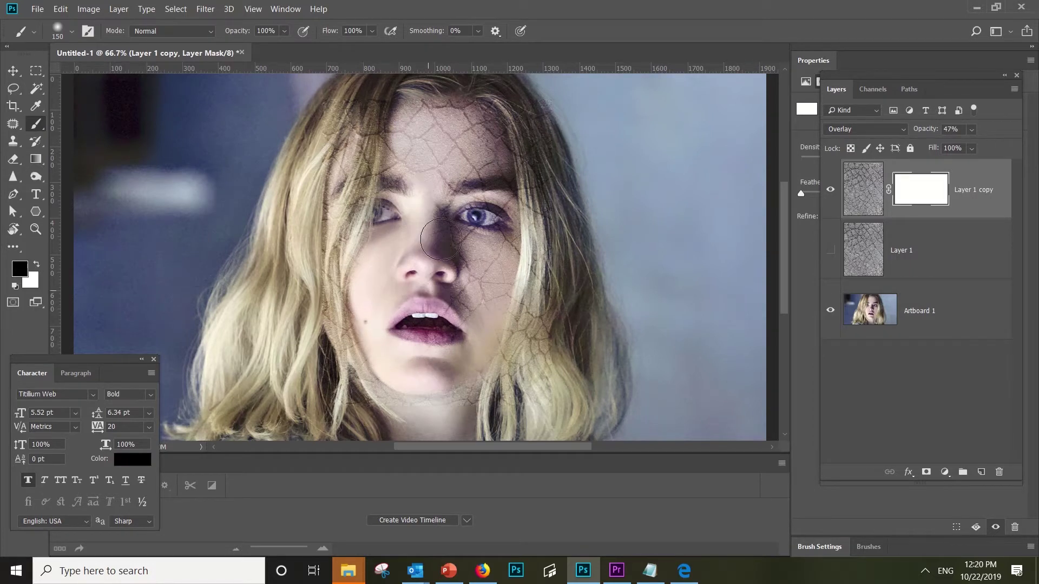
pyautogui.moveTo(486, 273)
pyautogui.mouseDown()
pyautogui.moveTo(508, 244)
pyautogui.moveTo(500, 206)
pyautogui.moveTo(435, 116)
pyautogui.moveTo(406, 127)
pyautogui.moveTo(387, 198)
pyautogui.mouseUp()
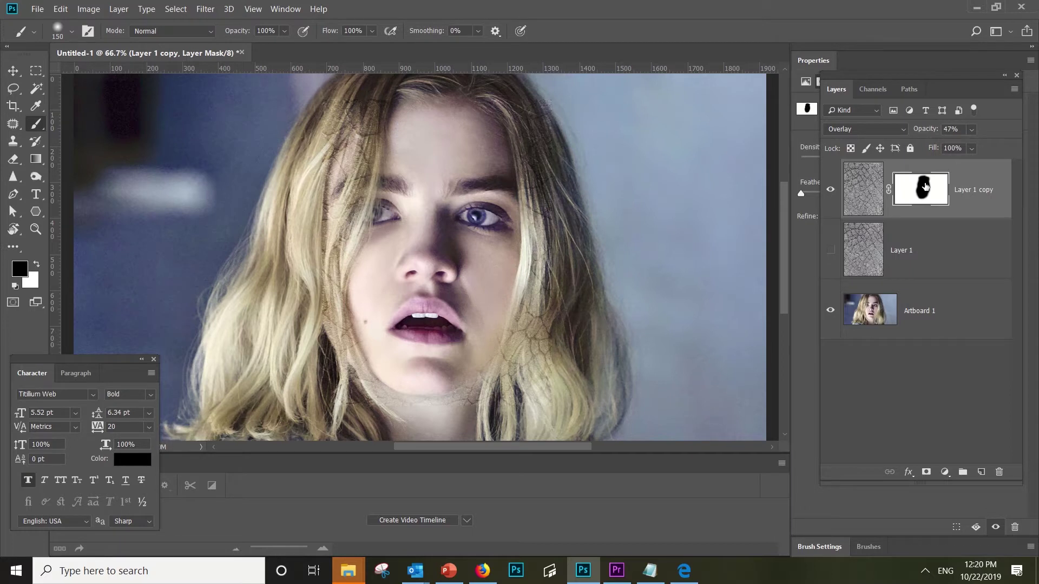
pyautogui.hotkey('ctrl', 'i')
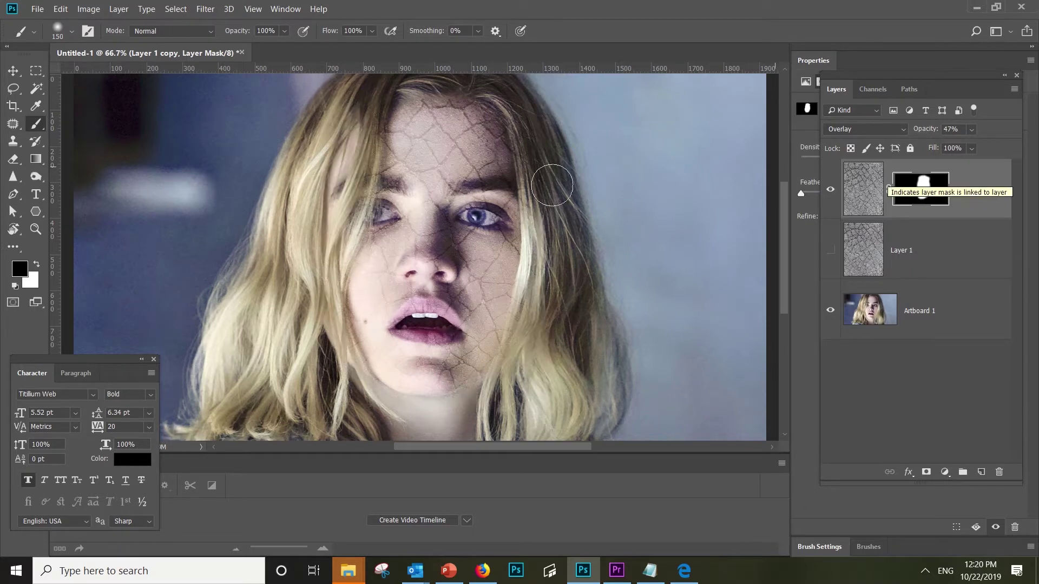
# - Zoom in on the face and hide the masked crack copy to compare
pyautogui.click(370, 171)
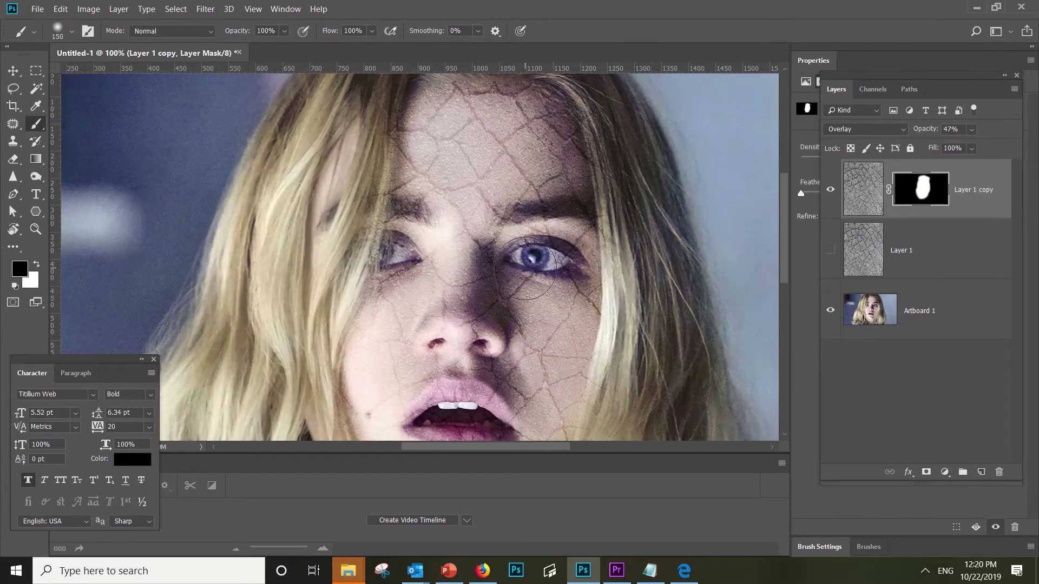
pyautogui.scroll(-2, 541, 264)
pyautogui.scroll(-2, 503, 254)
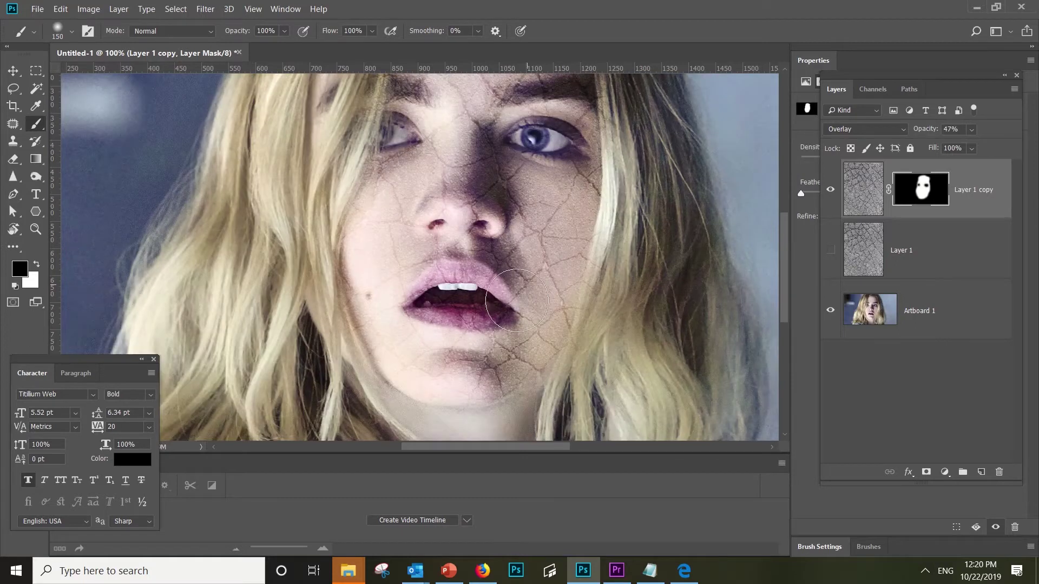
pyautogui.scroll(-2, 482, 246)
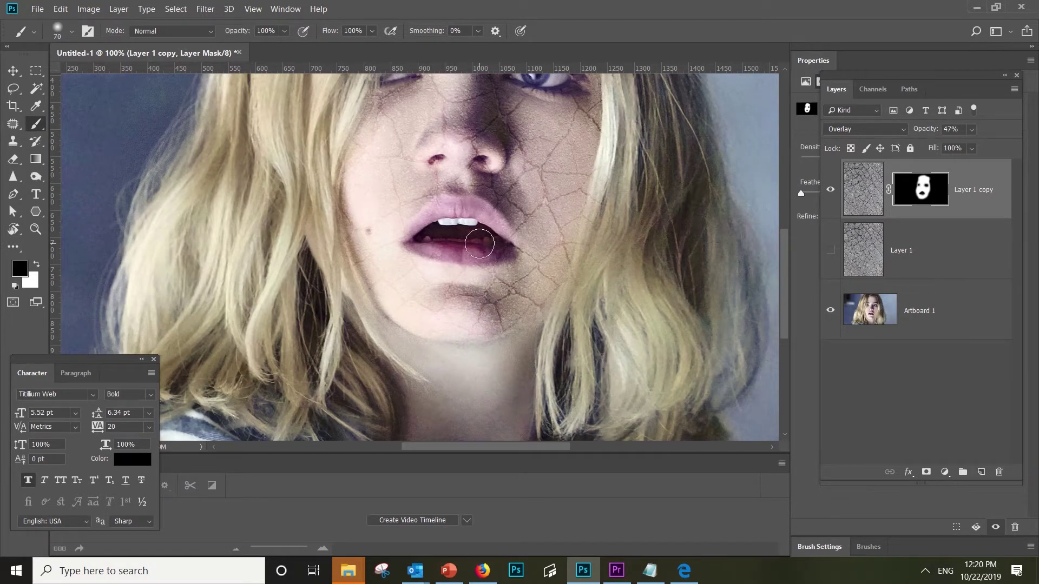
pyautogui.scroll(4, 420, 251)
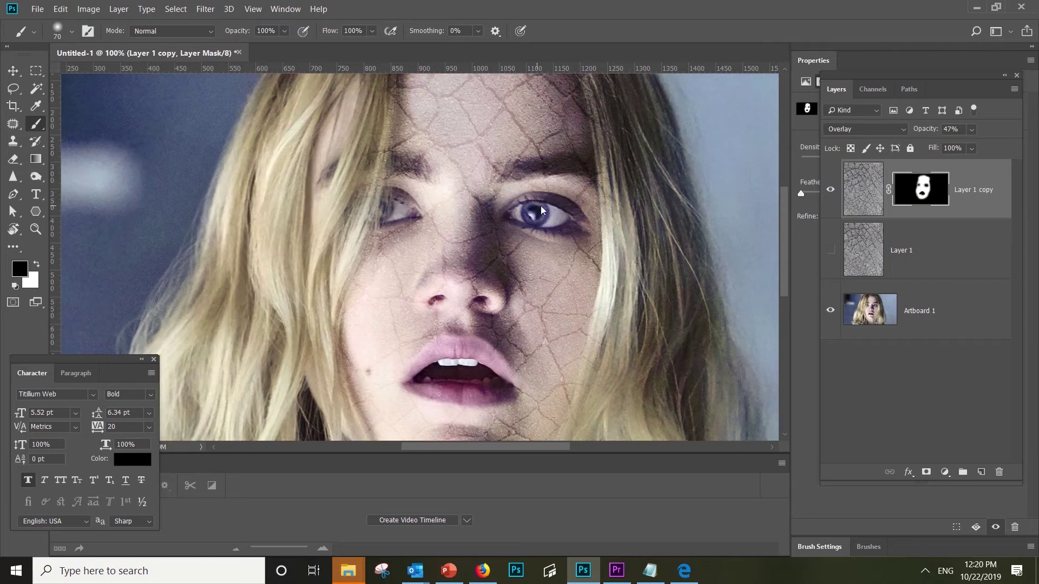
pyautogui.click(830, 190)
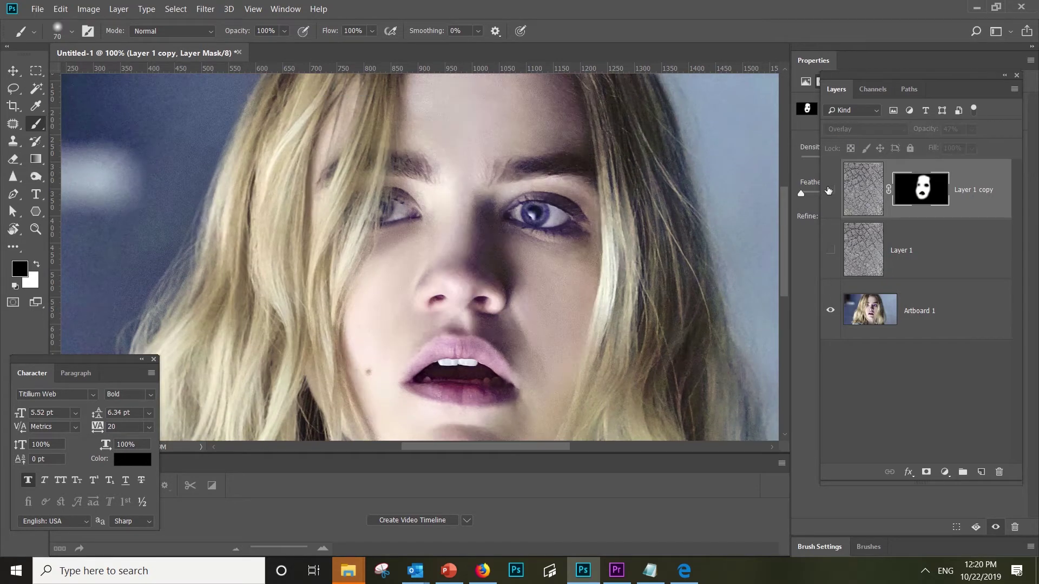
# - Show the masked crack copy, target its pixels, and enter and exit Free Transform
pyautogui.click(864, 189)
pyautogui.hotkey('ctrl', 't')
pyautogui.hotkey('ctrl', '-')
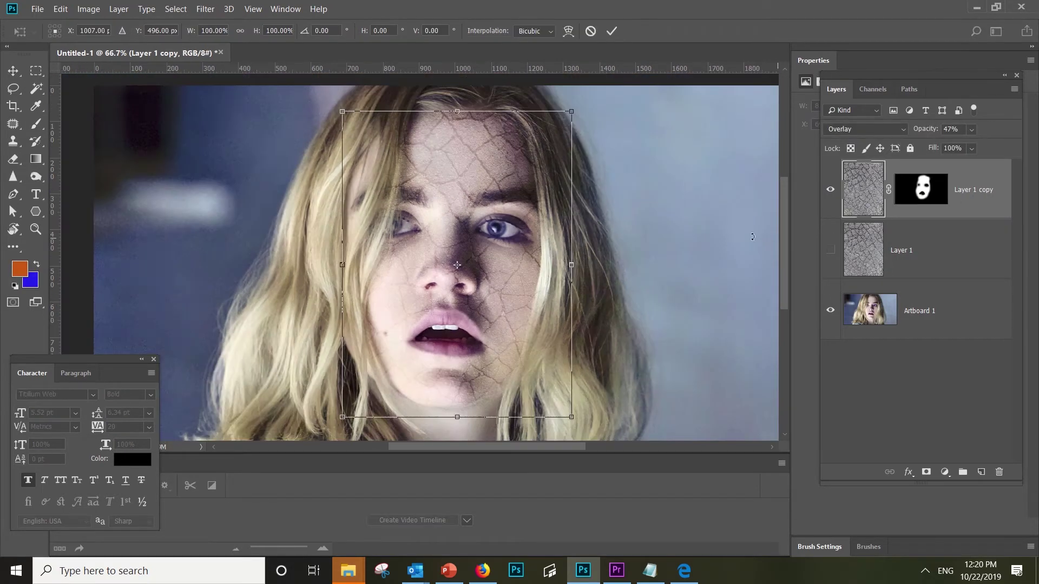
pyautogui.press('Return')
pyautogui.press('b')
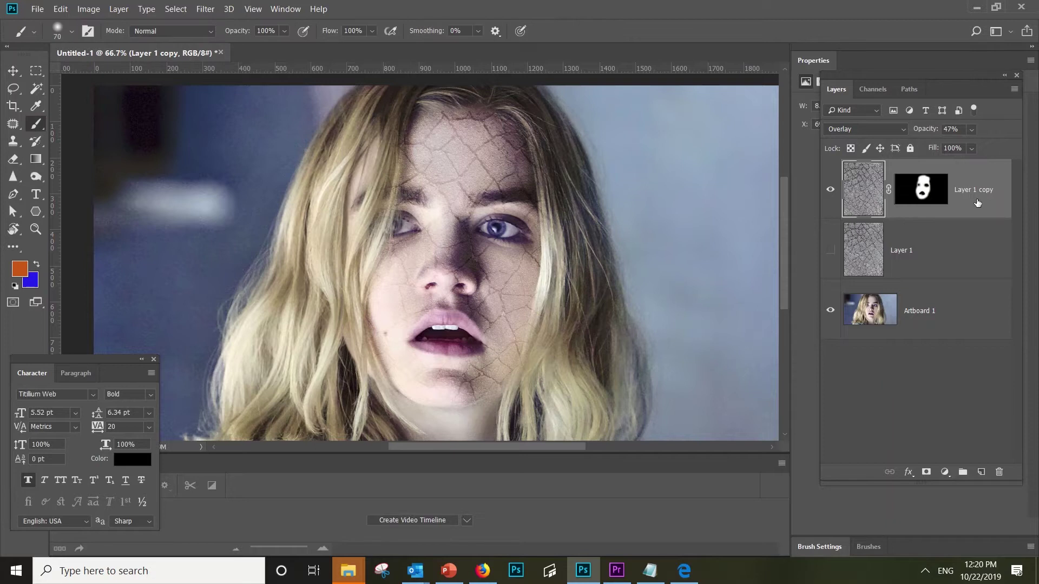
pyautogui.hotkey('ctrl', 't')
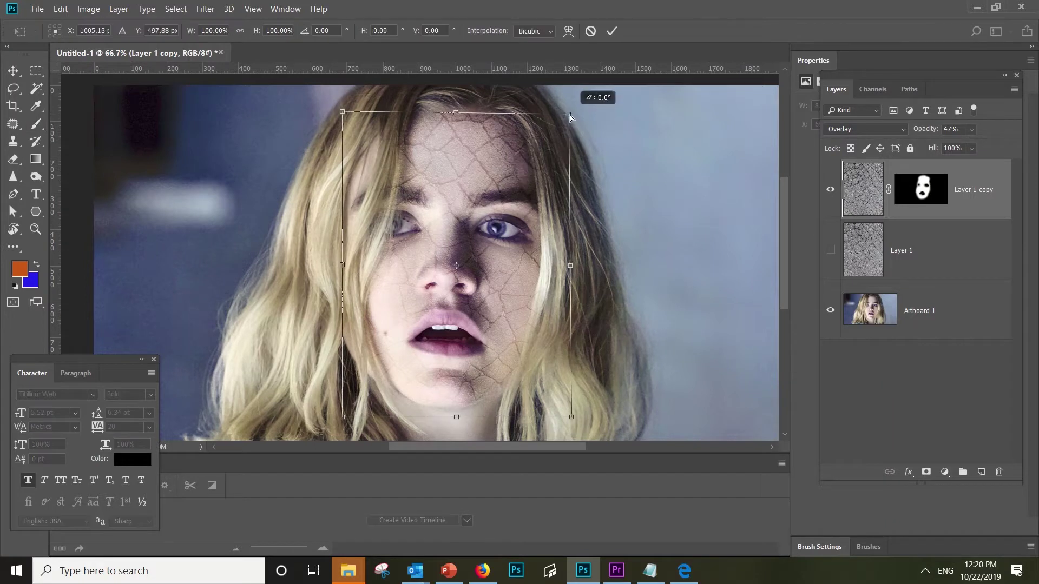
pyautogui.press('Return')
pyautogui.press('b')
pyautogui.rightClick(502, 175)
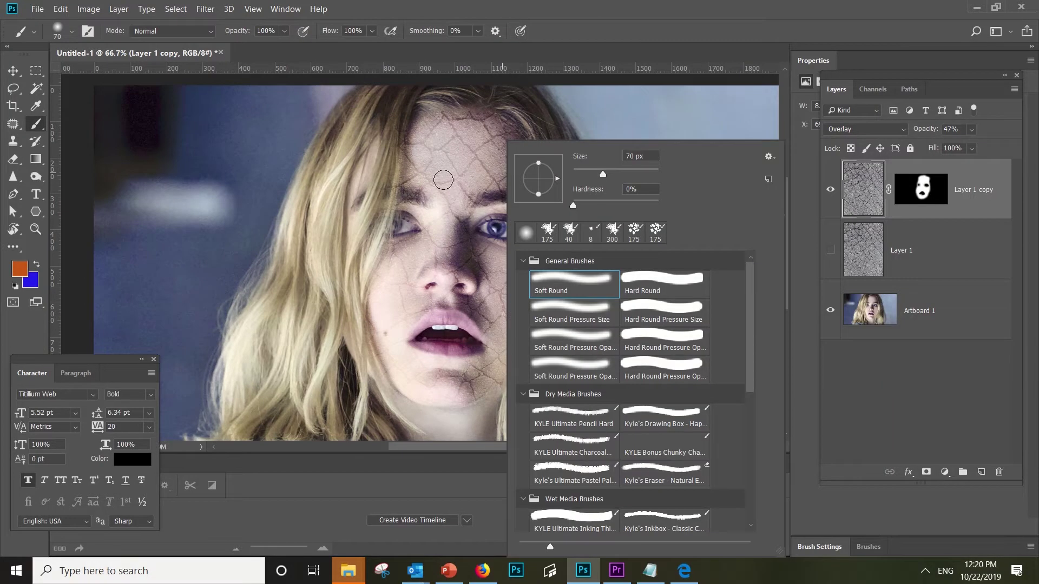
pyautogui.press('Escape')
# - Warp the crack copy, pulling all four corners inward to follow the face
pyautogui.hotkey('ctrl', 't')
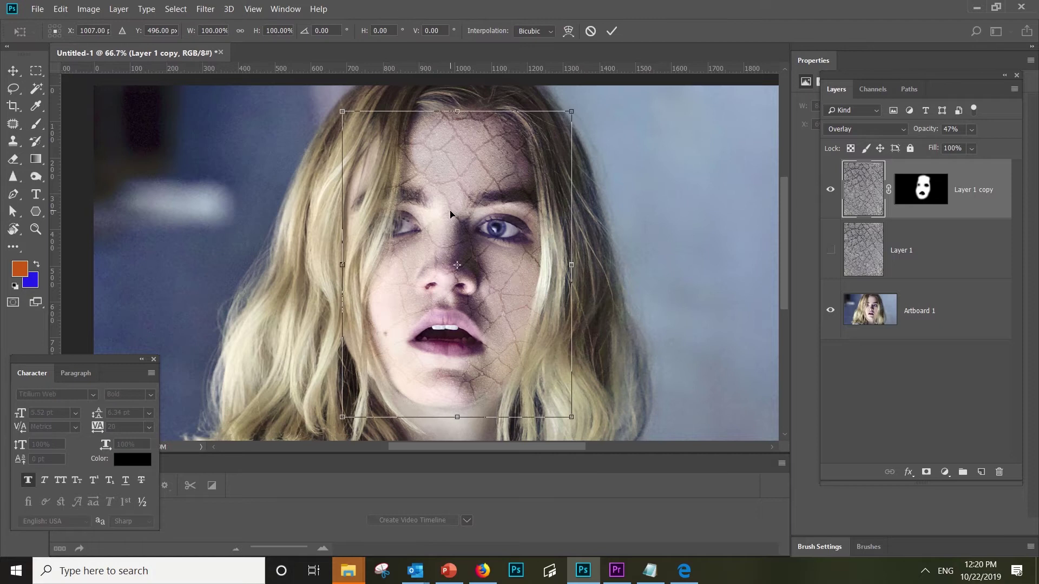
pyautogui.rightClick(450, 211)
pyautogui.click(474, 294)
pyautogui.moveTo(572, 112); pyautogui.dragTo(560, 121)
pyautogui.moveTo(343, 112); pyautogui.dragTo(371, 113)
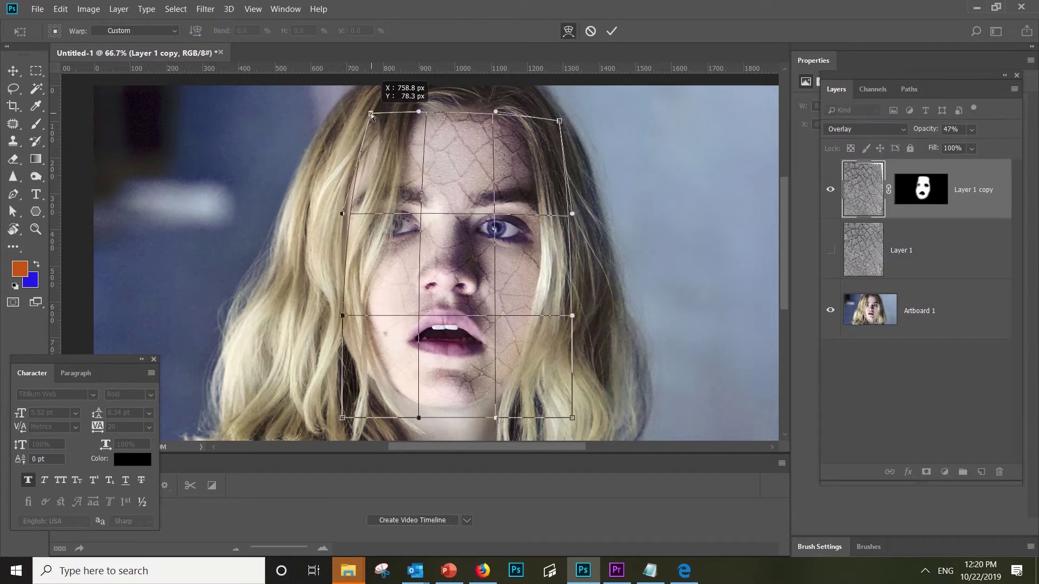
pyautogui.moveTo(572, 418); pyautogui.dragTo(557, 392)
pyautogui.moveTo(343, 418); pyautogui.dragTo(370, 397)
pyautogui.press('Return')
# - Show Layer 1 and move its crack texture down and left over the face
pyautogui.click(830, 190)
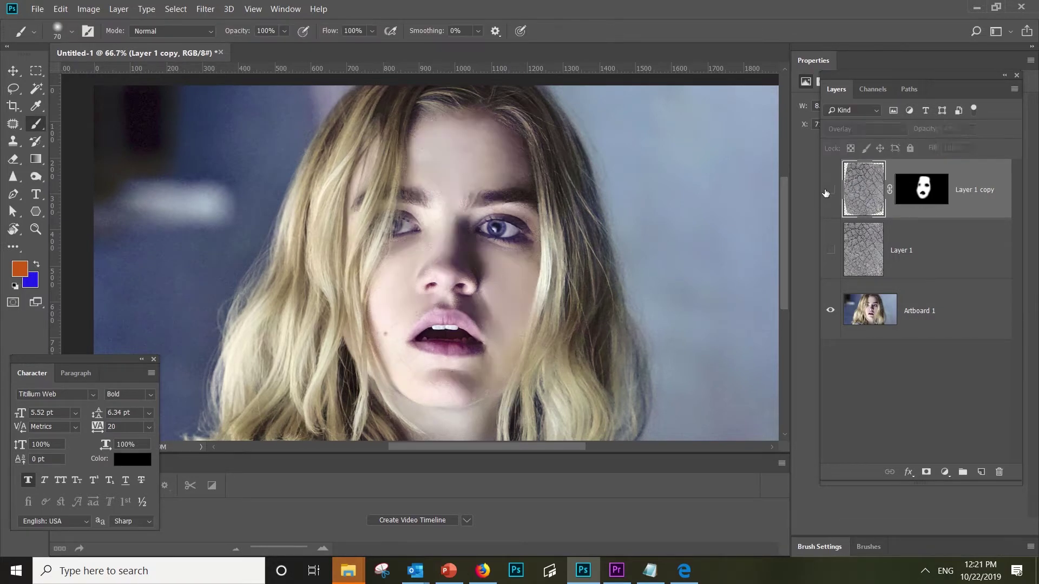
pyautogui.click(866, 249)
pyautogui.click(830, 249)
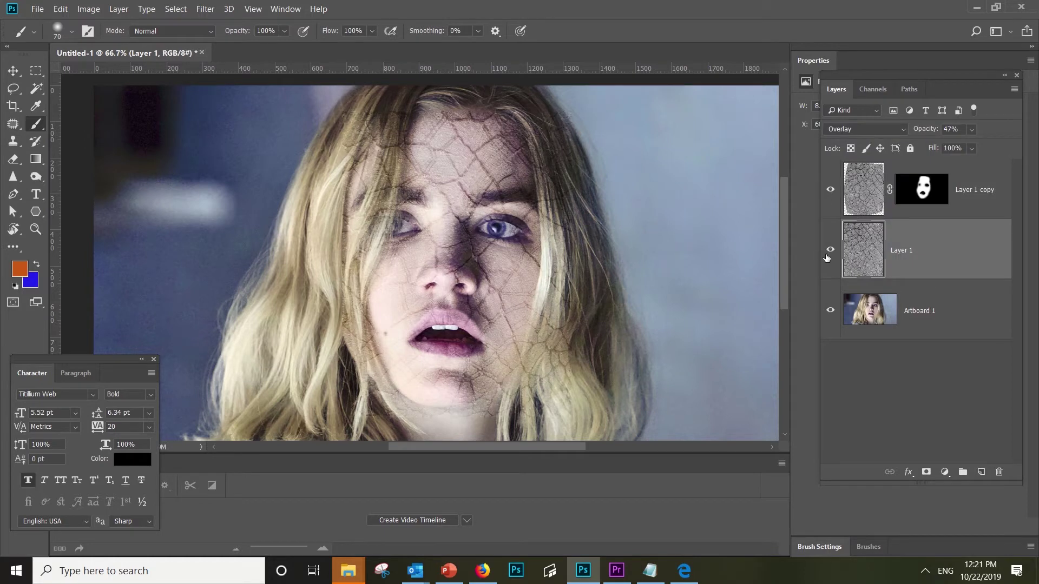
pyautogui.hotkey('ctrl', 't')
pyautogui.moveTo(483, 250)
pyautogui.mouseDown()
pyautogui.moveTo(490, 405)
pyautogui.moveTo(457, 360)
pyautogui.moveTo(470, 346)
pyautogui.moveTo(427, 382)
pyautogui.moveTo(515, 260)
pyautogui.moveTo(463, 290)
pyautogui.moveTo(443, 359)
pyautogui.moveTo(450, 348)
pyautogui.moveTo(427, 352)
pyautogui.moveTo(460, 325)
pyautogui.mouseUp()
pyautogui.press('Return')
pyautogui.press('b')
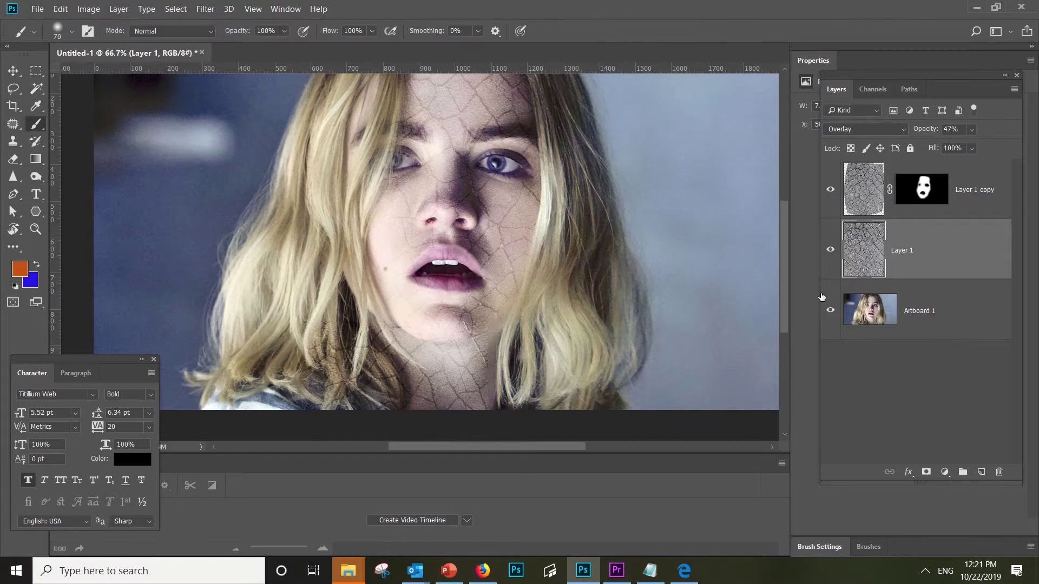
# - Add a mask to Layer 1 and transform it to hide cracks near the chin
pyautogui.scroll(-3, 710, 368)
pyautogui.click(926, 472)
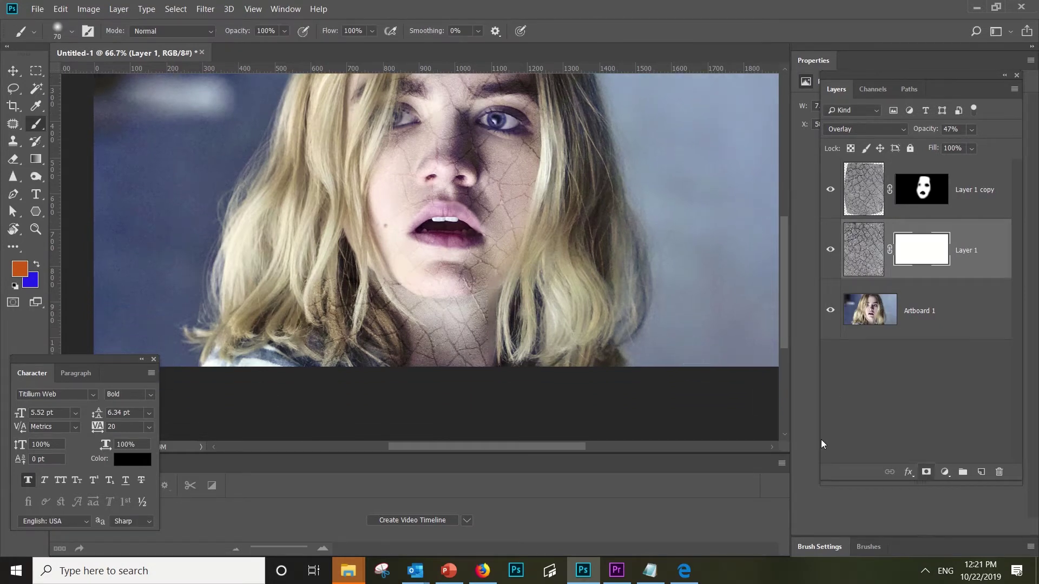
pyautogui.press('d')
pyautogui.press(']')
pyautogui.press(']')
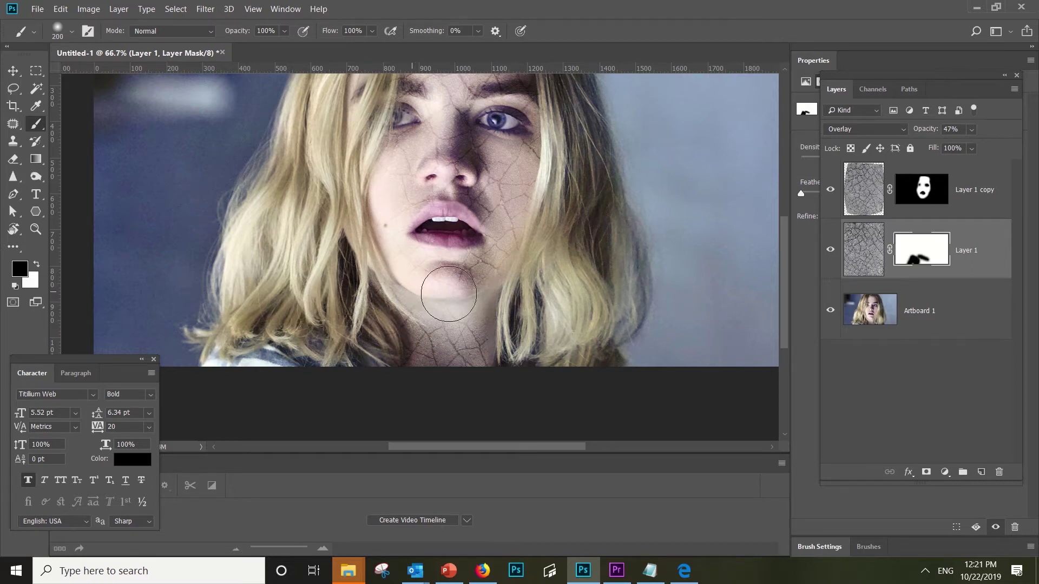
pyautogui.hotkey('ctrl', 't')
pyautogui.moveTo(396, 279); pyautogui.dragTo(398, 360)
pyautogui.moveTo(429, 357); pyautogui.dragTo(420, 359)
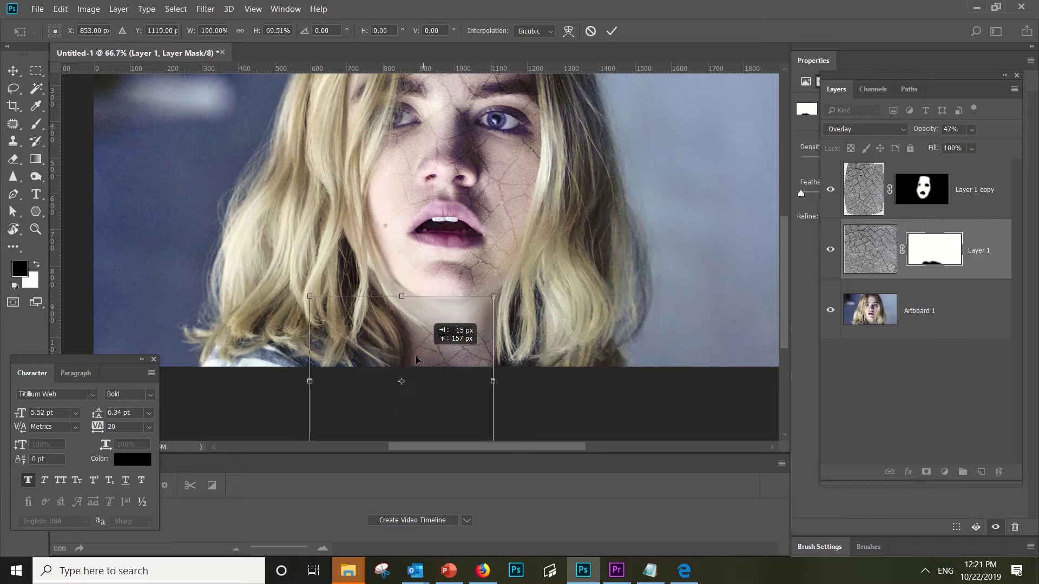
pyautogui.press('Return')
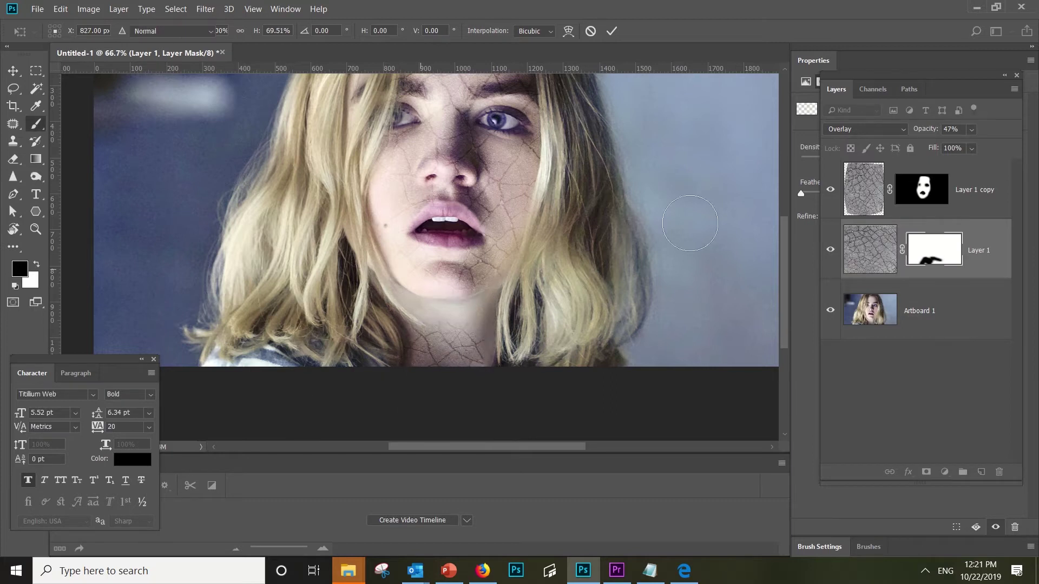
# - Target Layer 1's pixels and open Color Balance to preview a red shift
pyautogui.hotkey('ctrl', '2')
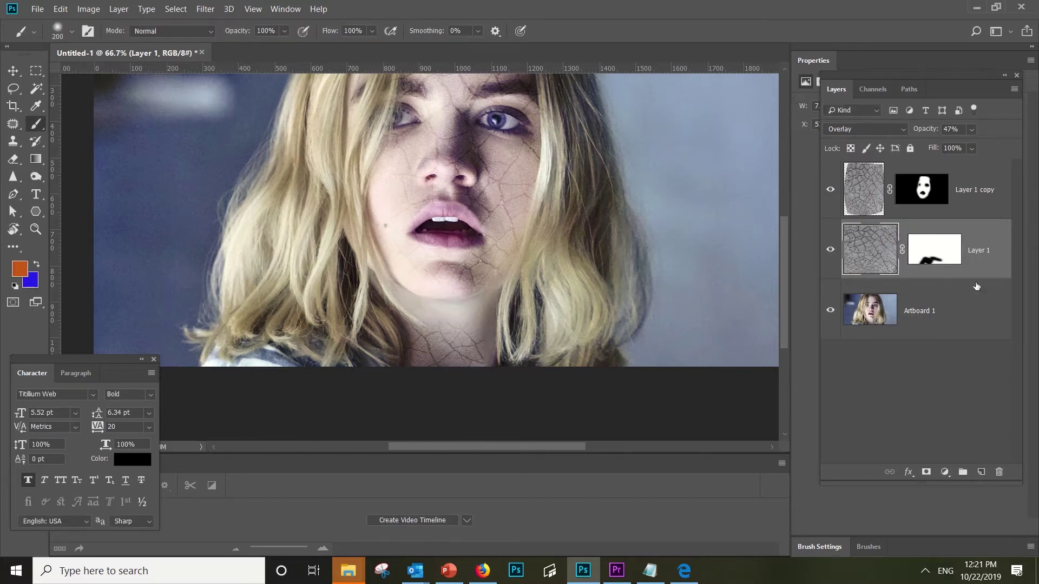
pyautogui.press('i')
pyautogui.hotkey('ctrl', 'b')
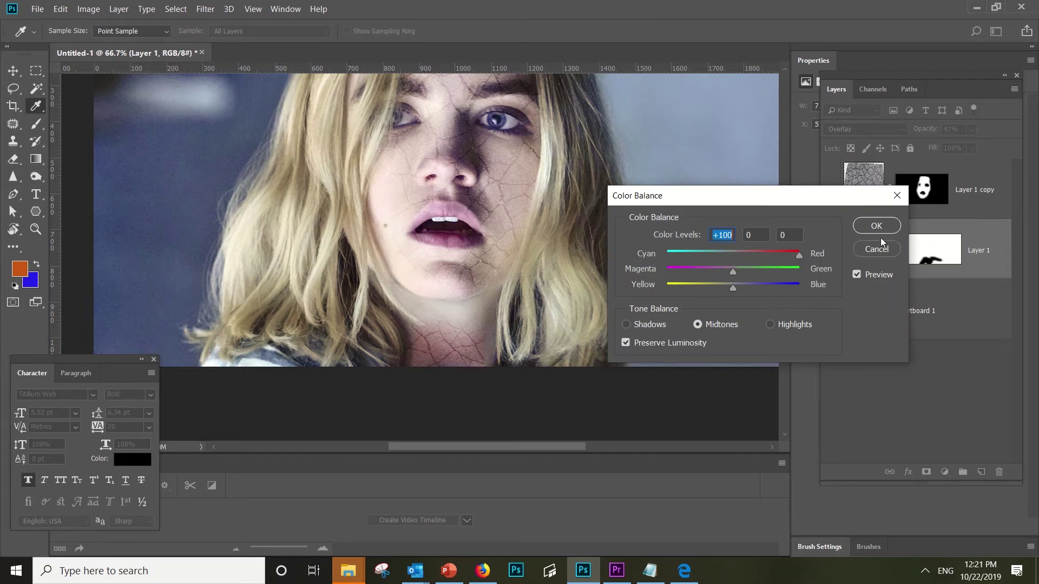
# - Apply the red colour balance to Layer 1 and nudge the texture slightly
pyautogui.click(877, 225)
pyautogui.press('v')
pyautogui.moveTo(455, 346); pyautogui.dragTo(510, 334)
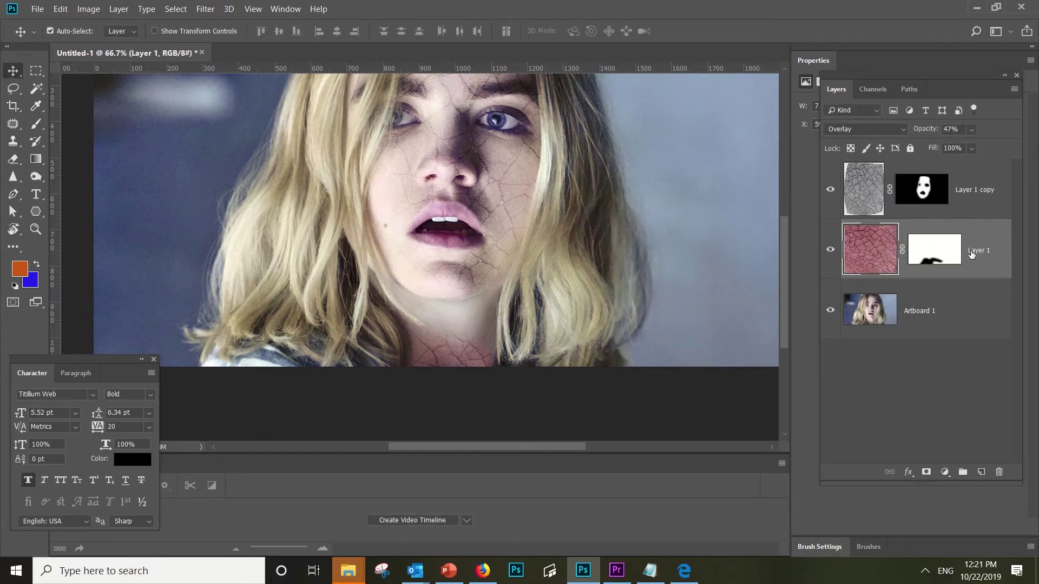
# - Push Layer 1 copy's midtones toward red with Color Balance, then nudge it slightly
pyautogui.click(989, 202)
pyautogui.scroll(1, 436, 327)
pyautogui.scroll(1, 436, 327)
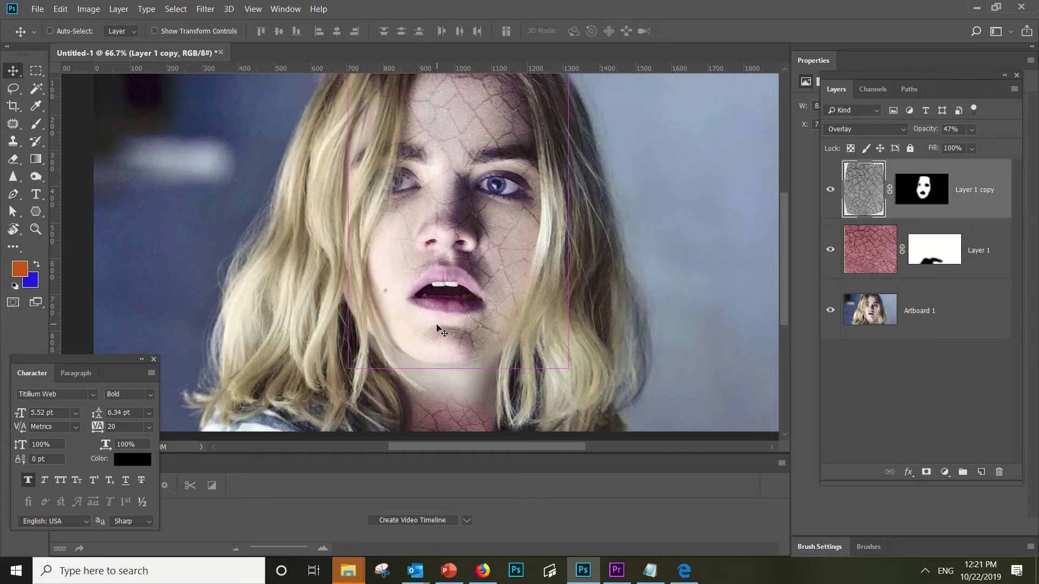
pyautogui.hotkey('ctrl', 'b')
pyautogui.moveTo(736, 255); pyautogui.dragTo(802, 275)
pyautogui.click(881, 225)
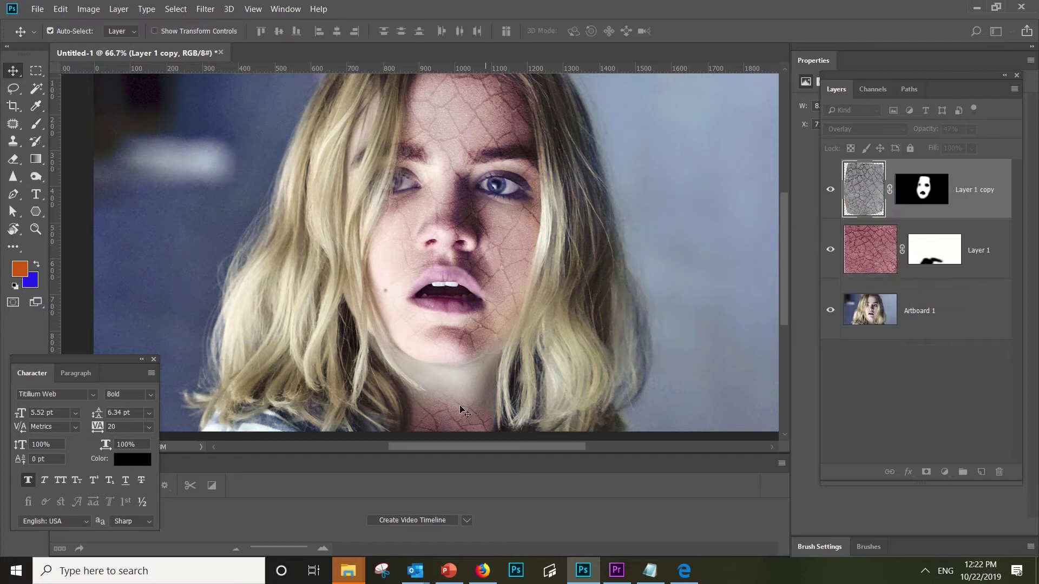
pyautogui.moveTo(443, 393)
pyautogui.mouseDown()
pyautogui.moveTo(445, 404)
pyautogui.moveTo(451, 390)
pyautogui.mouseUp()
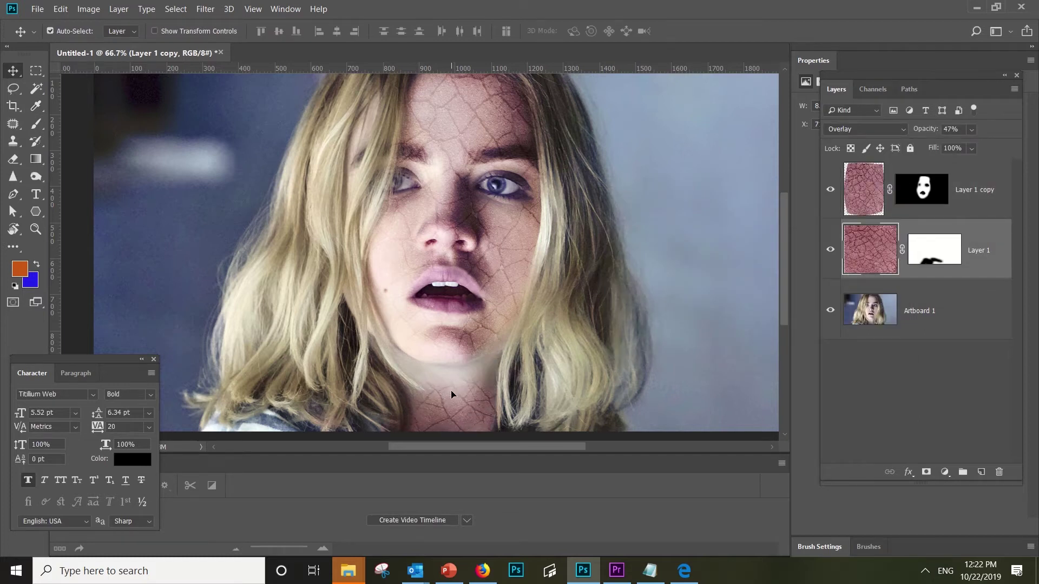
# - Target Layer 1's mask with default black and white colours and the Brush
pyautogui.click(882, 272)
pyautogui.click(934, 249)
pyautogui.press('d')
pyautogui.scroll(-3, 550, 376)
pyautogui.press('b')
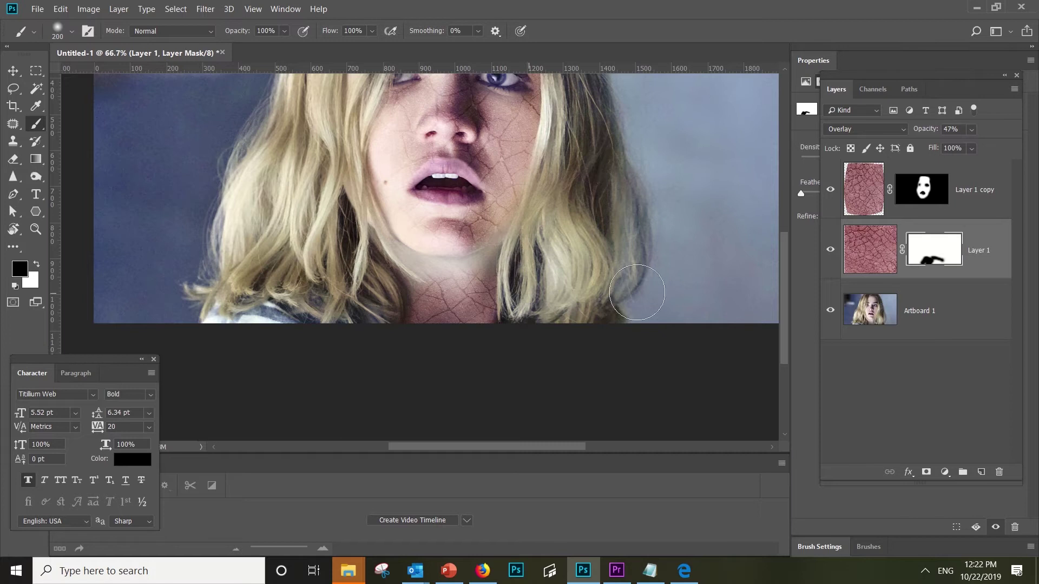
# - Reduce the blue shift on Layer 1's pixels with Color Balance
pyautogui.click(870, 249)
pyautogui.hotkey('ctrl', 'b')
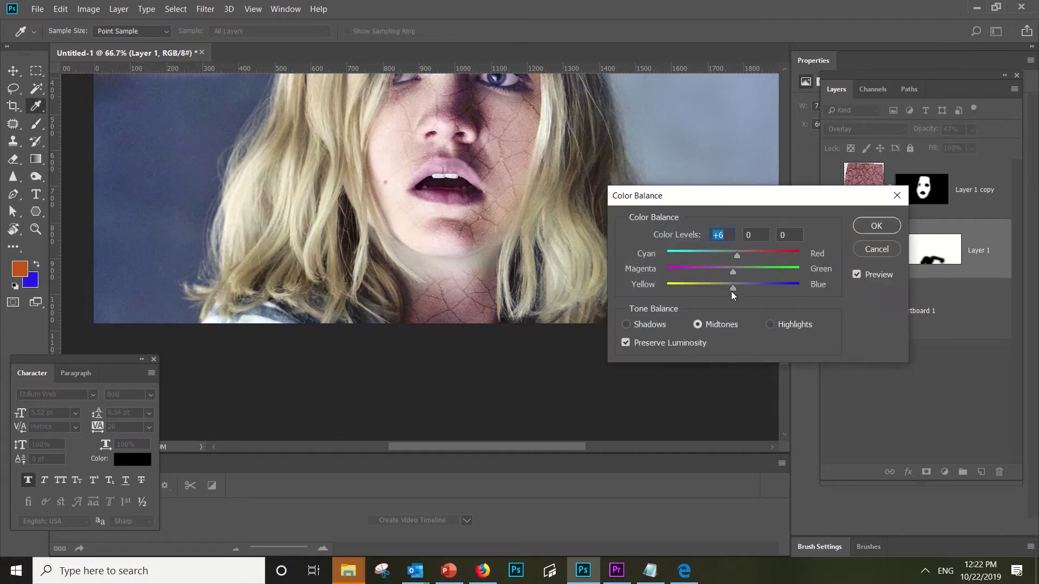
pyautogui.moveTo(784, 287); pyautogui.dragTo(757, 288)
pyautogui.click(876, 226)
# - Hide Layer 1 copy to compare, then shift it toward cyan with Color Balance
pyautogui.scroll(3, 469, 316)
pyautogui.press('v')
pyautogui.click(515, 324)
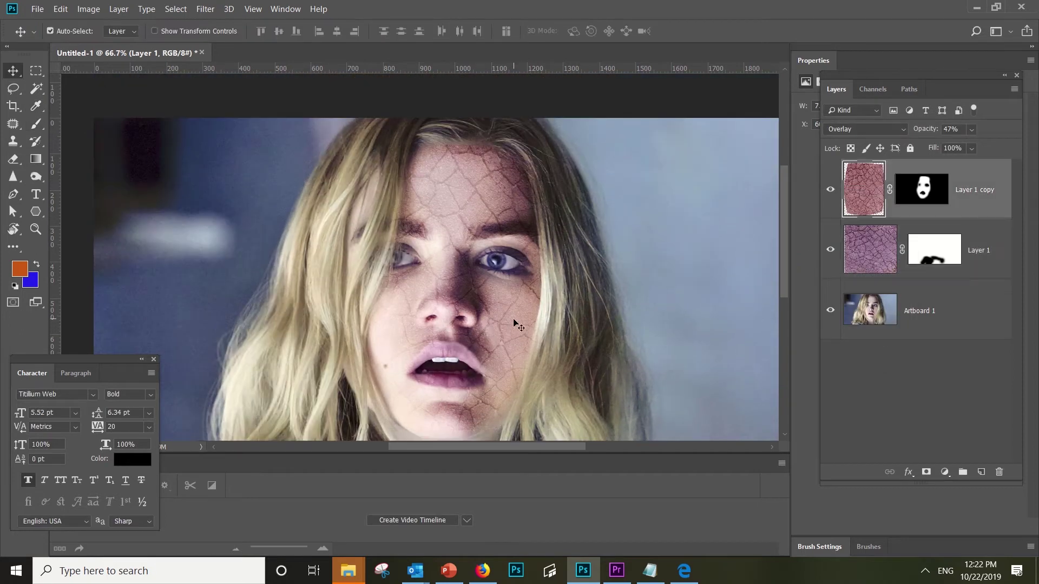
pyautogui.click(829, 190)
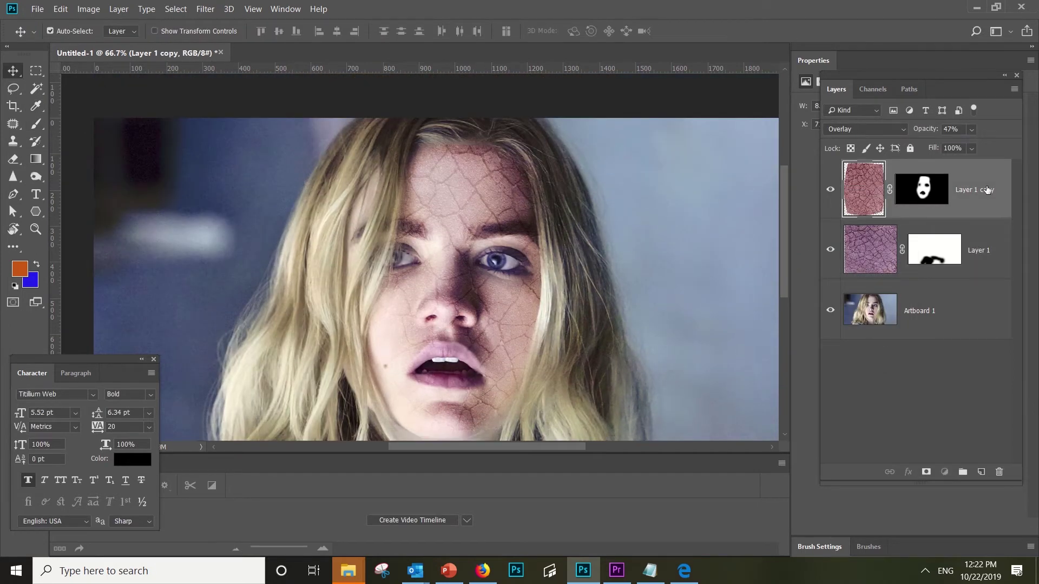
pyautogui.hotkey('ctrl', 'b')
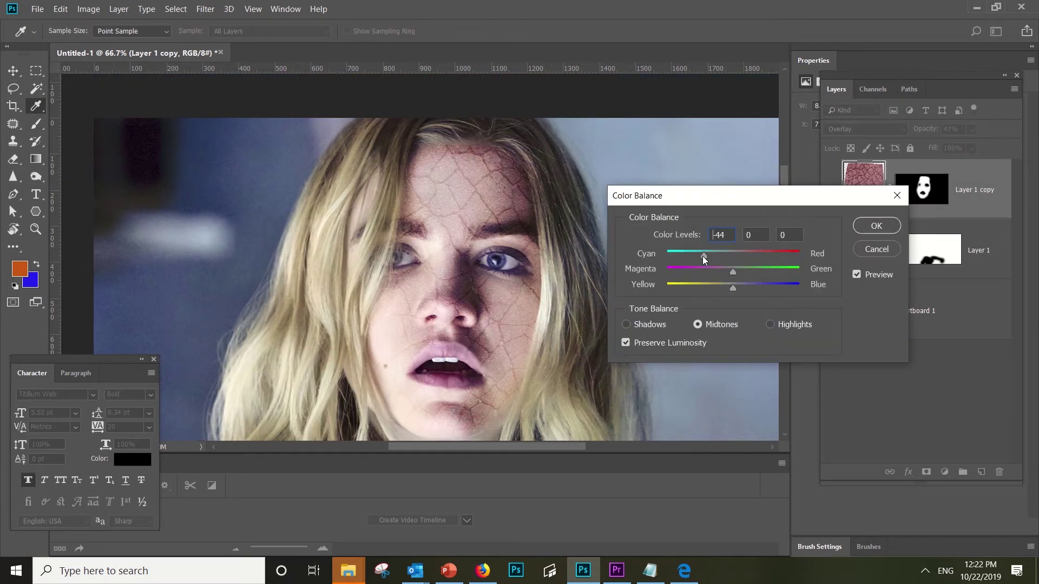
pyautogui.moveTo(732, 286)
pyautogui.mouseDown()
pyautogui.moveTo(751, 288)
pyautogui.moveTo(748, 268)
pyautogui.mouseUp()
pyautogui.click(877, 225)
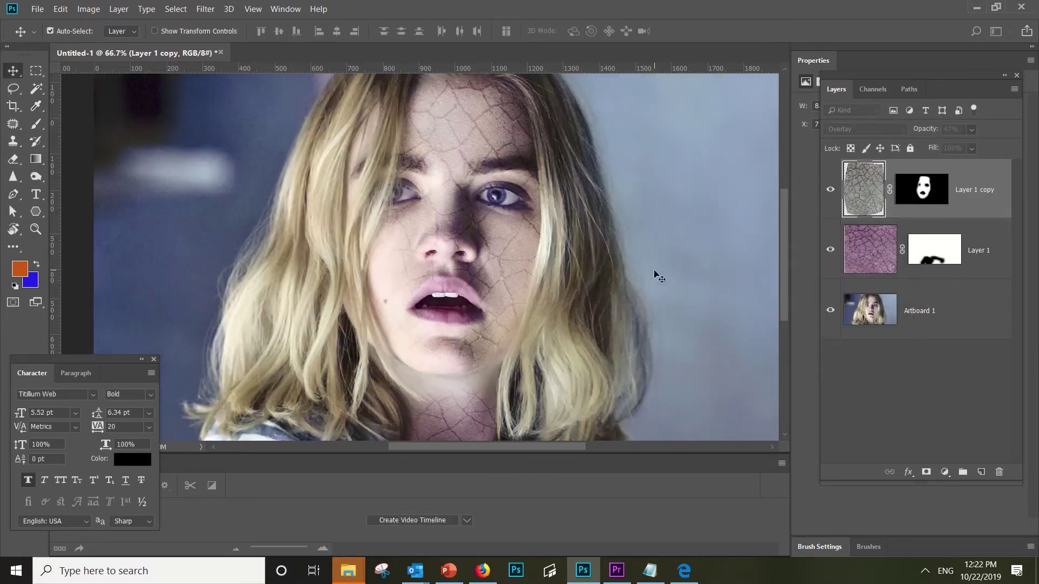
# - Shift Layer 1 toward green and blue with a final Color Balance
pyautogui.scroll(-3, 655, 274)
pyautogui.hotkey('ctrl', 'b')
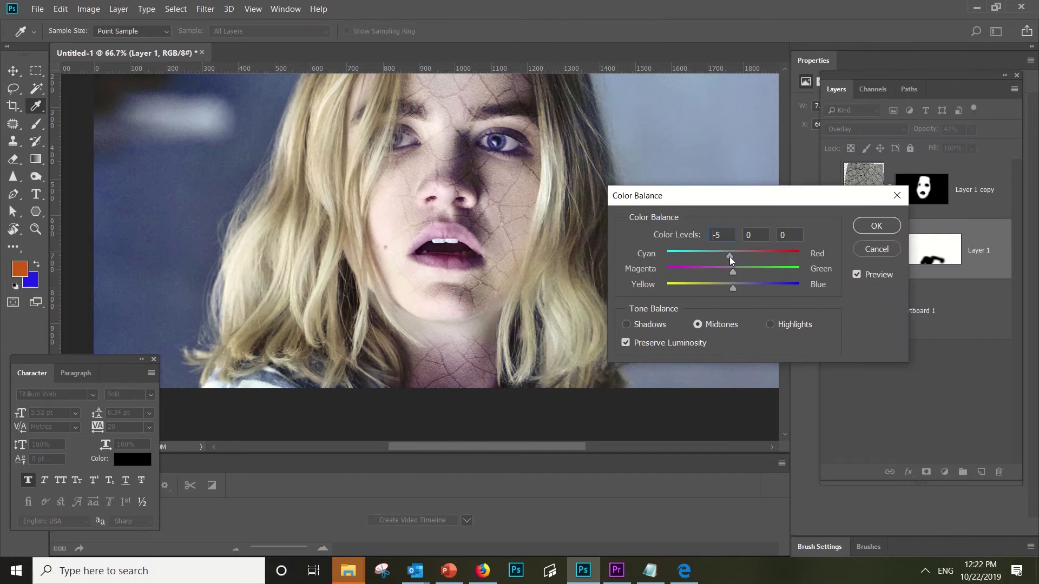
pyautogui.moveTo(731, 274)
pyautogui.mouseDown()
pyautogui.moveTo(762, 274)
pyautogui.moveTo(726, 286)
pyautogui.mouseUp()
pyautogui.click(877, 226)
pyautogui.press('v')
pyautogui.scroll(2, 455, 421)
pyautogui.scroll(-1, 455, 422)
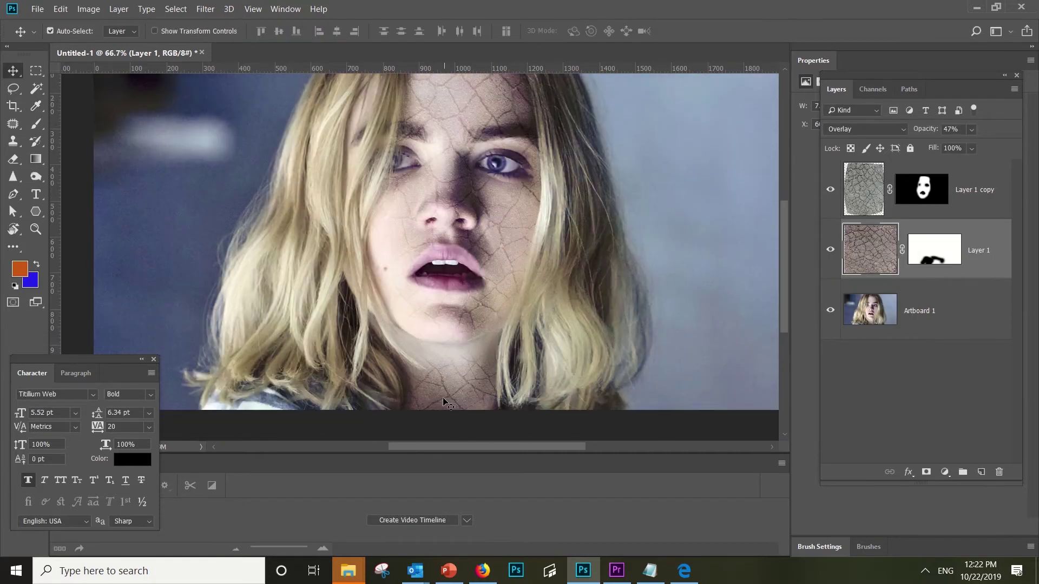
# - Nudge the crack texture, view the whole portrait, then zoom in on the forehead
pyautogui.moveTo(437, 399); pyautogui.dragTo(436, 394)
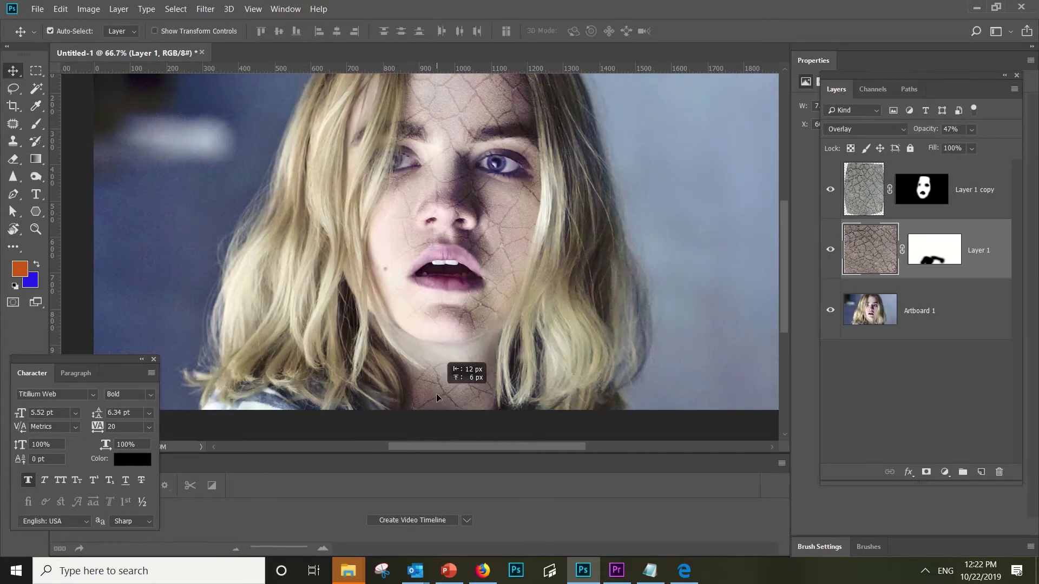
pyautogui.scroll(2, 620, 328)
pyautogui.hotkey('ctrl', '-')
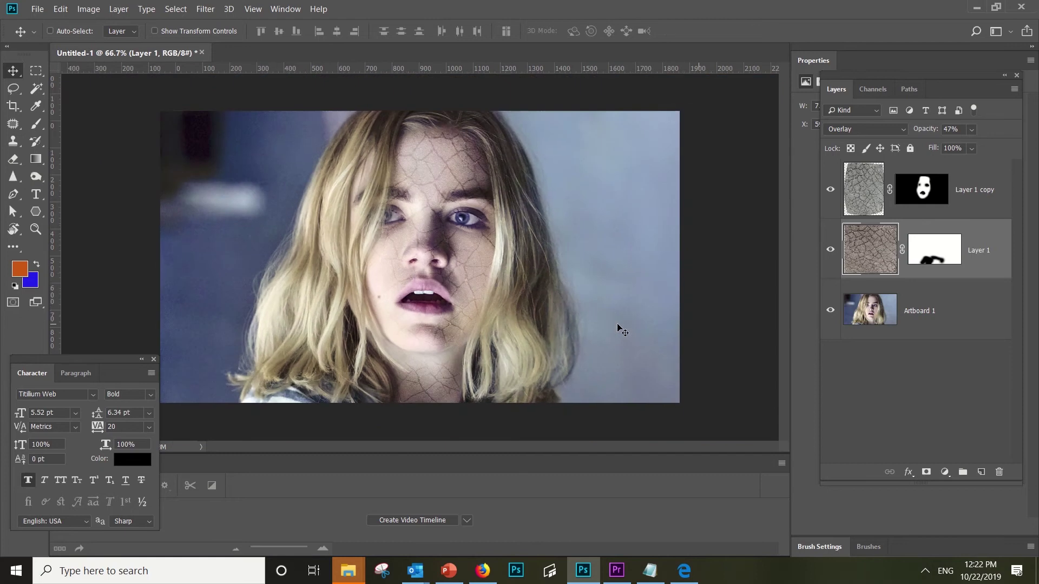
pyautogui.press('Tab')
pyautogui.press('Tab')
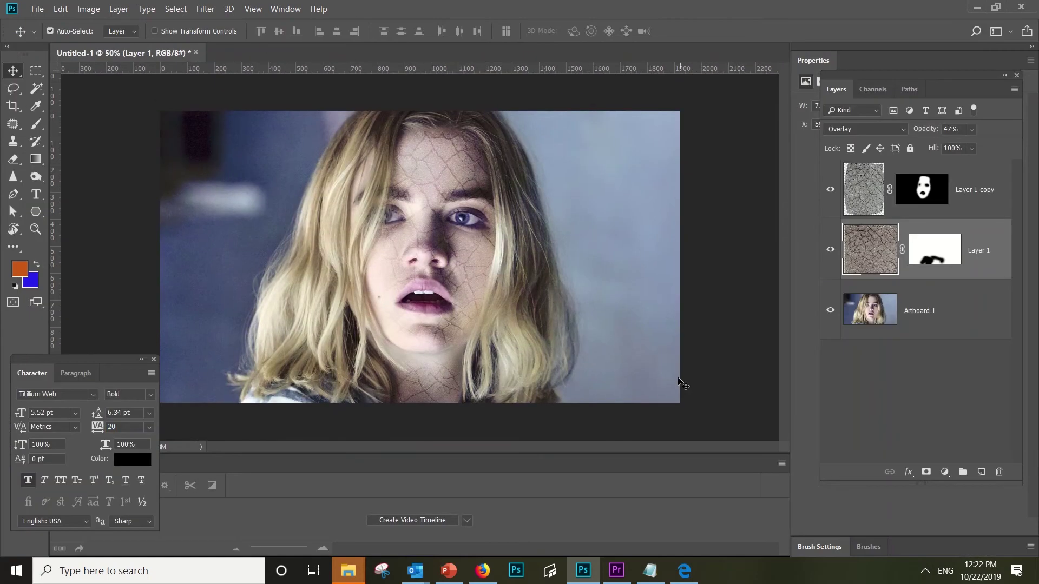
pyautogui.hotkey('ctrl', '+')
pyautogui.keyDown('ctrl'); pyautogui.click(466, 203); pyautogui.keyUp('ctrl')
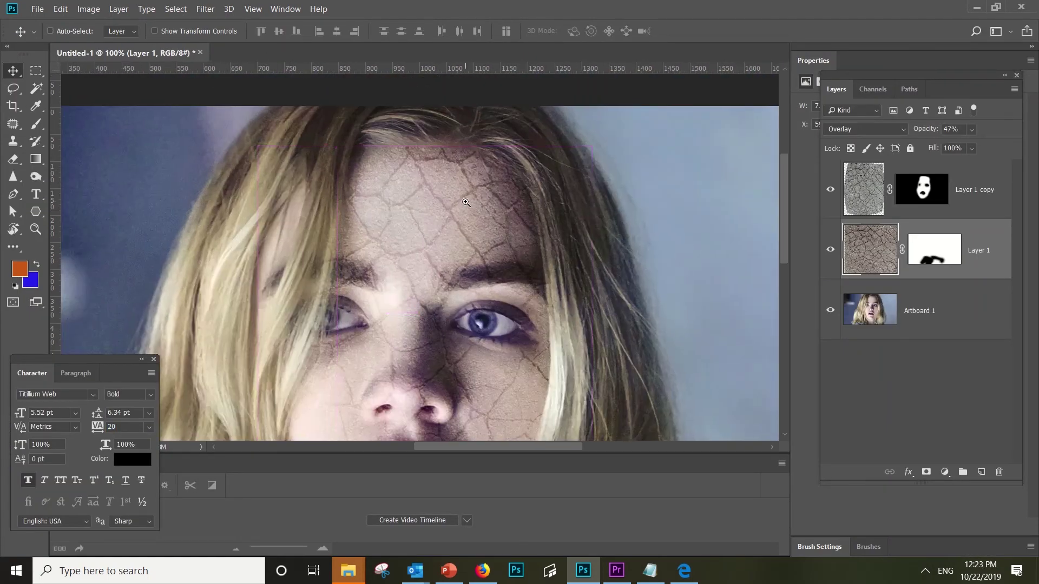
pyautogui.press('b')
# - Add an empty Layer 2 above Layer 1 copy and shrink the brush
pyautogui.click(966, 198)
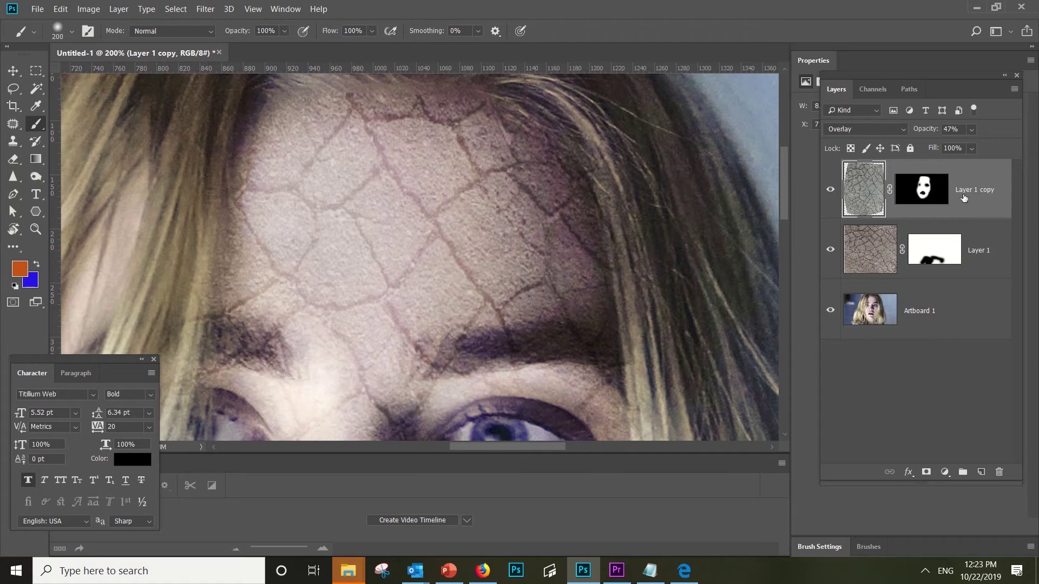
pyautogui.hotkey('ctrl', 'shift', 'n')
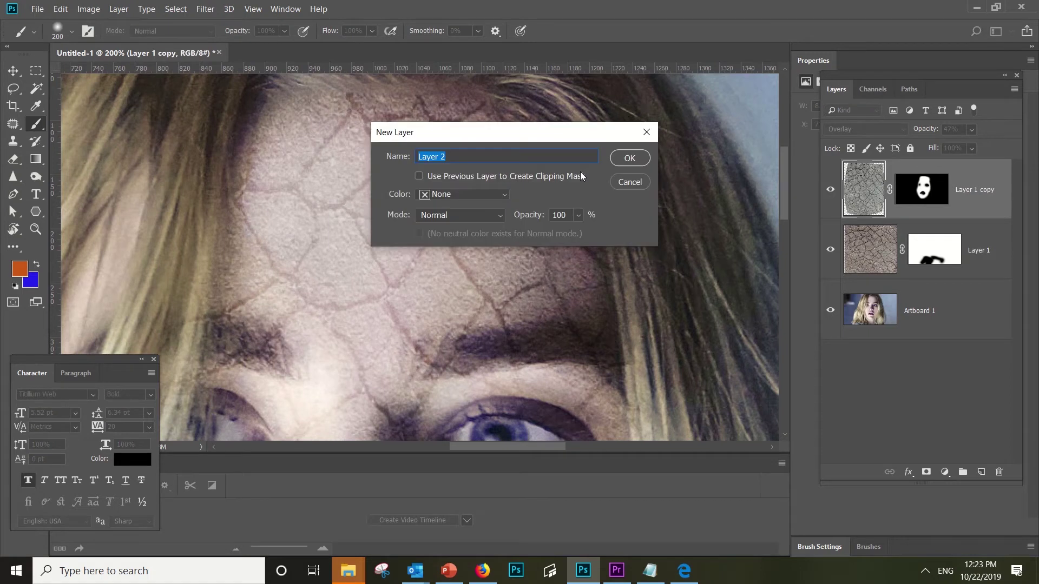
pyautogui.press('Return')
pyautogui.press('[')
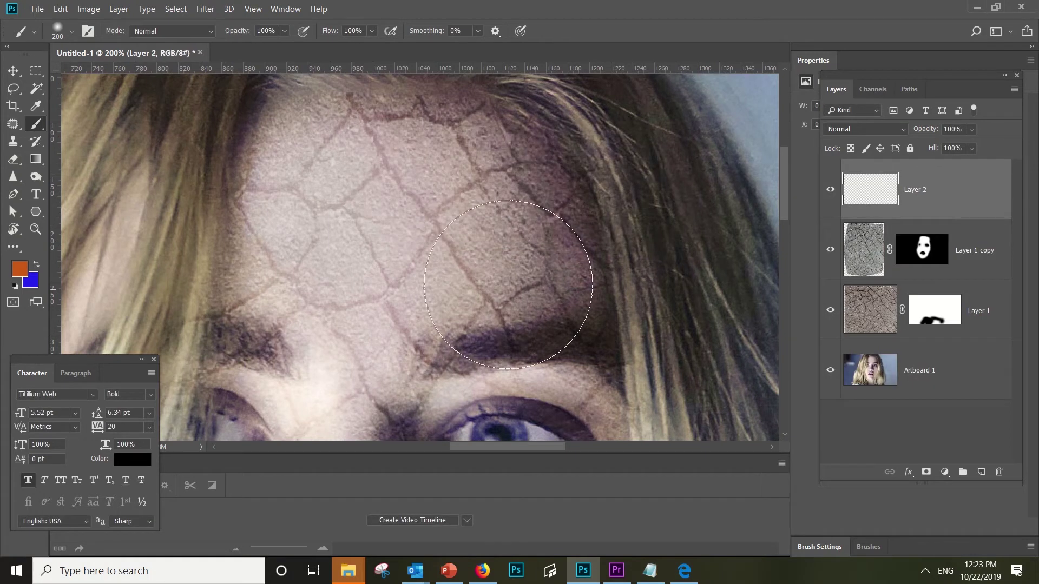
pyautogui.press('[')
pyautogui.press('[')
pyautogui.press('[')
pyautogui.press('[')
# - Set the foreground painting colour to a bright red
pyautogui.click(12, 274)
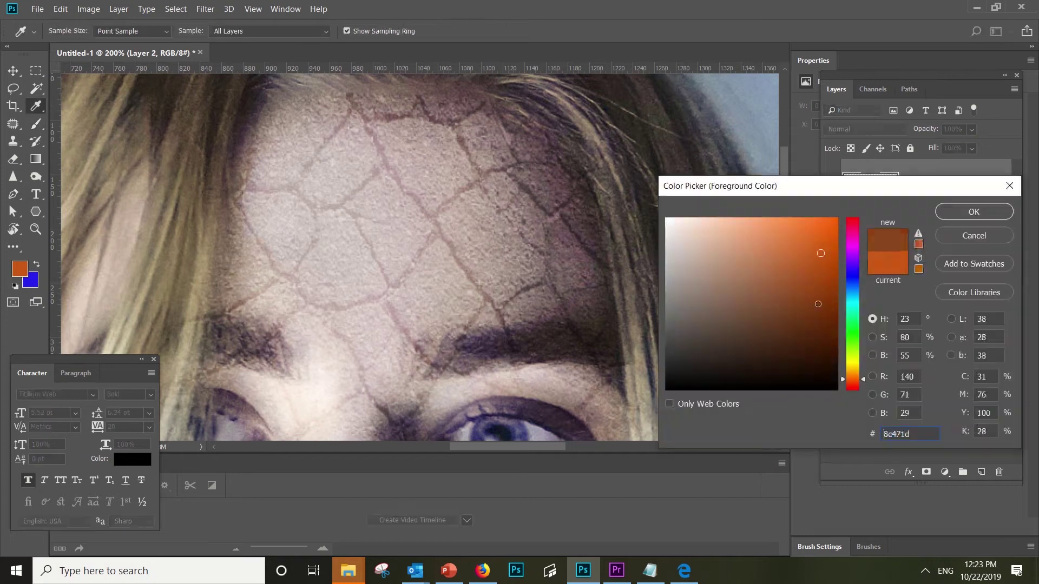
pyautogui.click(852, 388)
pyautogui.click(831, 291)
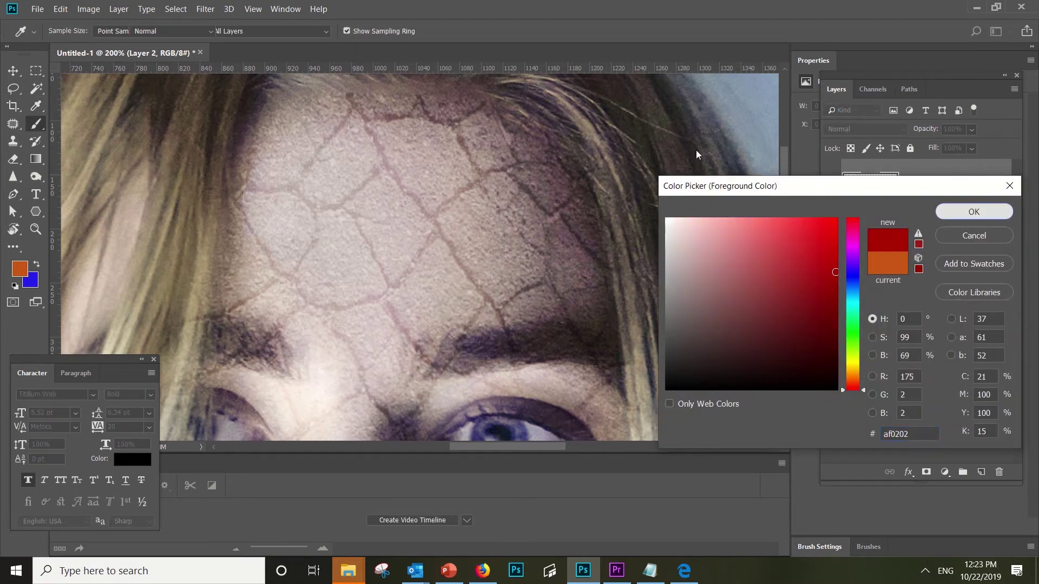
pyautogui.click(974, 212)
# - Paint red crack strokes down the forehead
pyautogui.moveTo(376, 144); pyautogui.dragTo(413, 198)
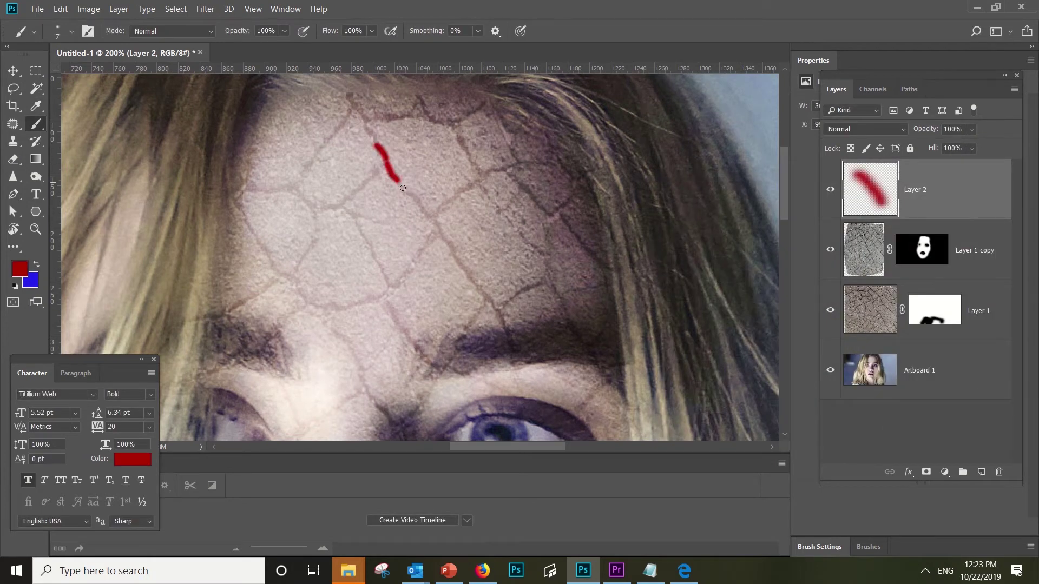
pyautogui.click(423, 210)
pyautogui.moveTo(443, 232)
pyautogui.mouseDown()
pyautogui.moveTo(478, 288)
pyautogui.moveTo(530, 296)
pyautogui.mouseUp()
pyautogui.scroll(-2, 514, 303)
pyautogui.moveTo(456, 303)
pyautogui.mouseDown()
pyautogui.moveTo(441, 316)
pyautogui.moveTo(361, 267)
pyautogui.mouseUp()
pyautogui.scroll(-2, 367, 291)
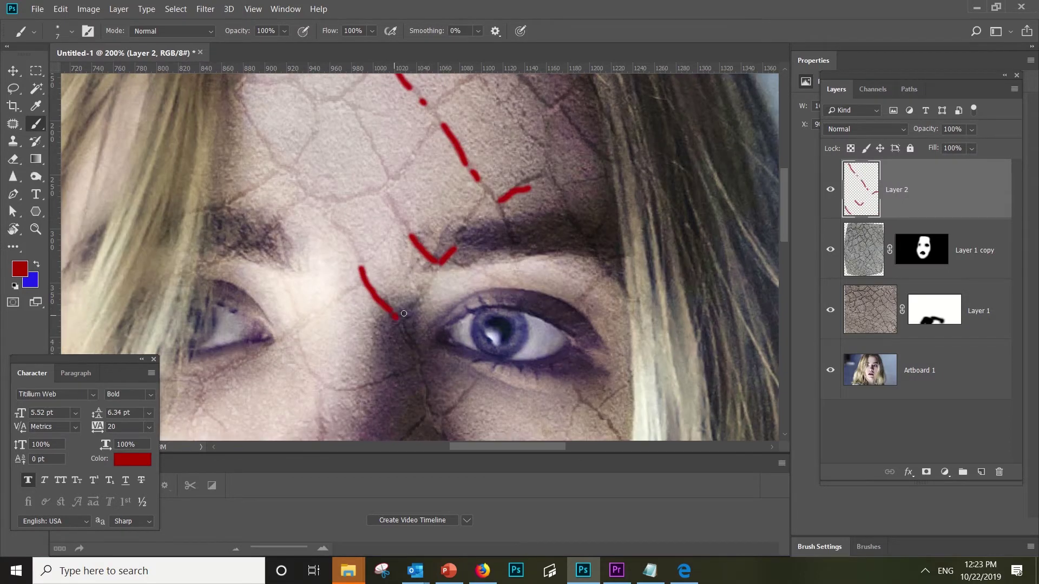
pyautogui.moveTo(404, 313); pyautogui.dragTo(417, 355)
# - Trace several red cracks along the cheek
pyautogui.scroll(-3, 422, 331)
pyautogui.scroll(-2, 422, 331)
pyautogui.moveTo(431, 274)
pyautogui.mouseDown()
pyautogui.moveTo(446, 278)
pyautogui.moveTo(461, 254)
pyautogui.moveTo(404, 303)
pyautogui.mouseUp()
pyautogui.scroll(-2, 411, 298)
pyautogui.scroll(-2, 433, 270)
pyautogui.moveTo(464, 228); pyautogui.dragTo(486, 252)
pyautogui.moveTo(506, 275); pyautogui.dragTo(513, 298)
pyautogui.moveTo(577, 142); pyautogui.dragTo(613, 180)
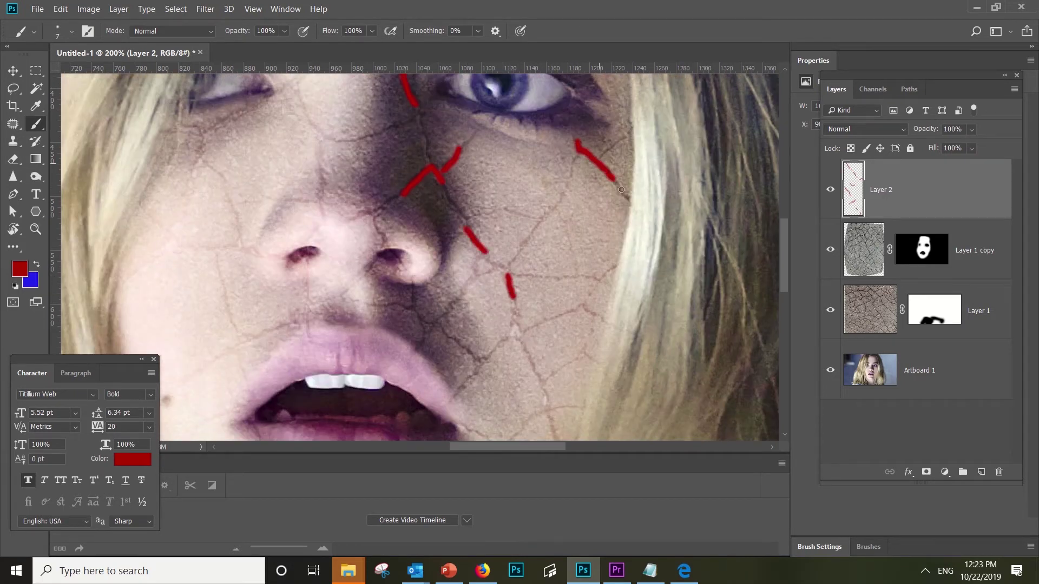
# - Paint a Y-shaped red crack below the lip
pyautogui.scroll(-3, 572, 172)
pyautogui.scroll(-1, 541, 195)
pyautogui.moveTo(512, 195)
pyautogui.mouseDown()
pyautogui.moveTo(517, 213)
pyautogui.moveTo(534, 210)
pyautogui.mouseUp()
pyautogui.moveTo(472, 245); pyautogui.dragTo(466, 220)
pyautogui.scroll(-1, 460, 225)
pyautogui.scroll(-1, 455, 244)
pyautogui.moveTo(418, 316)
pyautogui.mouseDown()
pyautogui.moveTo(399, 301)
pyautogui.moveTo(393, 325)
pyautogui.moveTo(433, 305)
pyautogui.moveTo(441, 277)
pyautogui.moveTo(466, 269)
pyautogui.mouseUp()
# - Trace a red crack up the right cheek
pyautogui.scroll(1, 487, 286)
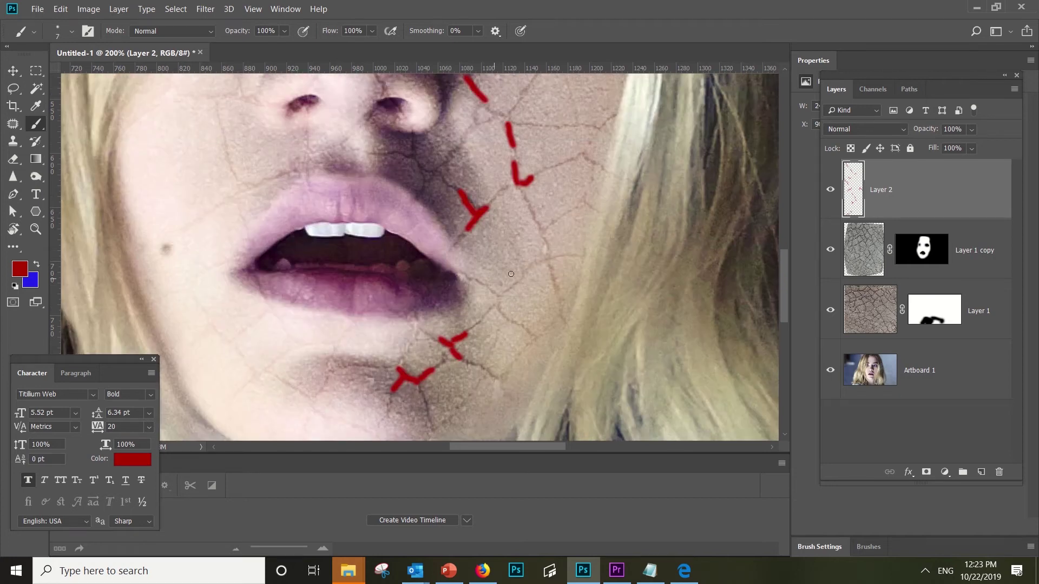
pyautogui.moveTo(544, 256); pyautogui.dragTo(529, 209)
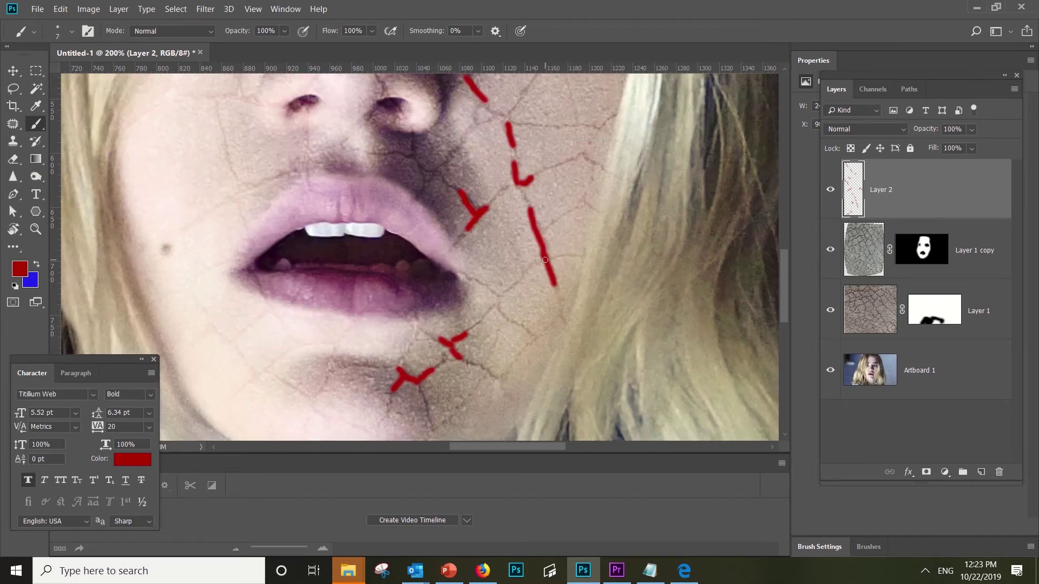
pyautogui.scroll(1, 487, 249)
pyautogui.scroll(2, 409, 224)
pyautogui.scroll(3, 410, 224)
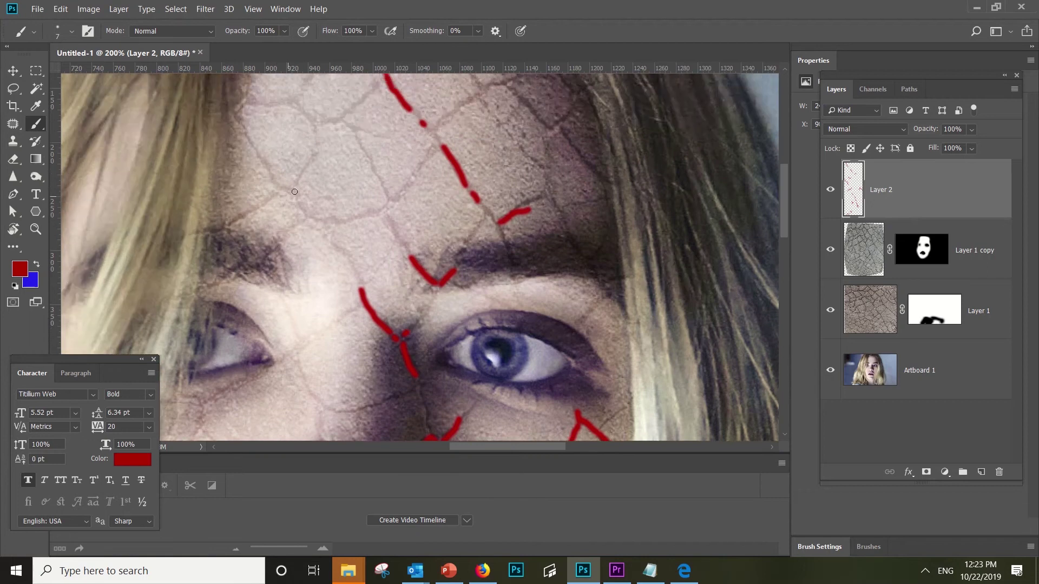
# - Paint several short red cracks across the forehead
pyautogui.moveTo(294, 191); pyautogui.dragTo(260, 157)
pyautogui.moveTo(305, 218); pyautogui.dragTo(307, 174)
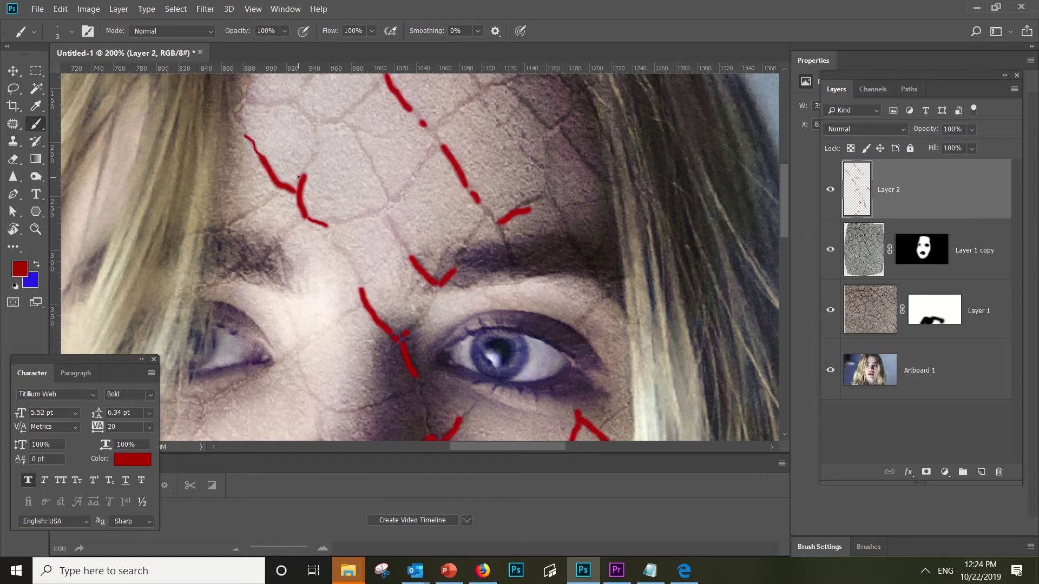
pyautogui.moveTo(298, 177)
pyautogui.mouseDown()
pyautogui.moveTo(314, 143)
pyautogui.moveTo(390, 191)
pyautogui.moveTo(382, 213)
pyautogui.mouseUp()
pyautogui.moveTo(415, 180); pyautogui.dragTo(397, 201)
pyautogui.scroll(-2, 403, 186)
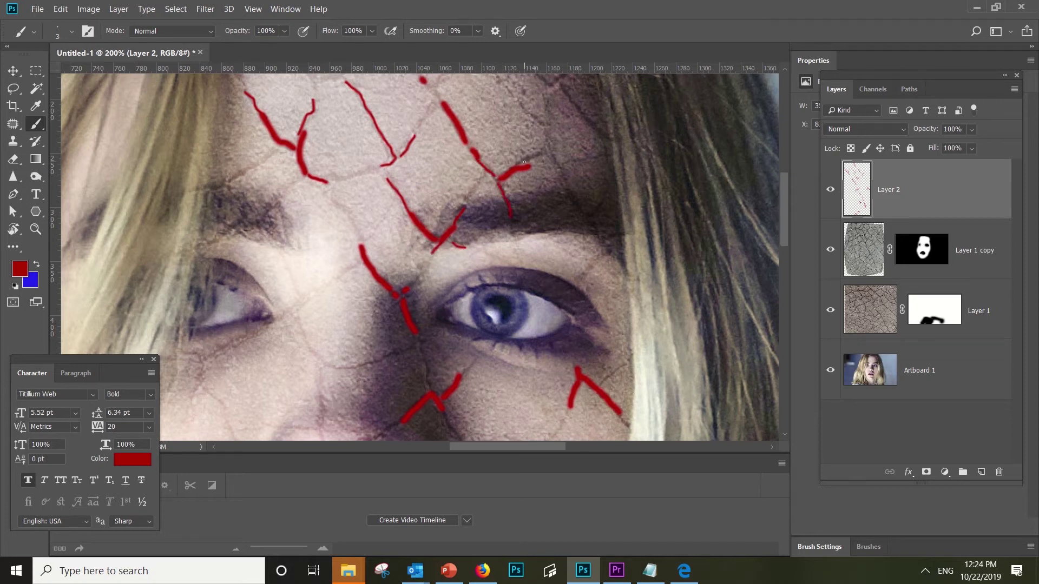
pyautogui.scroll(2, 525, 144)
# - Paint a red stroke crossing a forehead crack, then zoom closely into the chin
pyautogui.moveTo(422, 156); pyautogui.dragTo(440, 129)
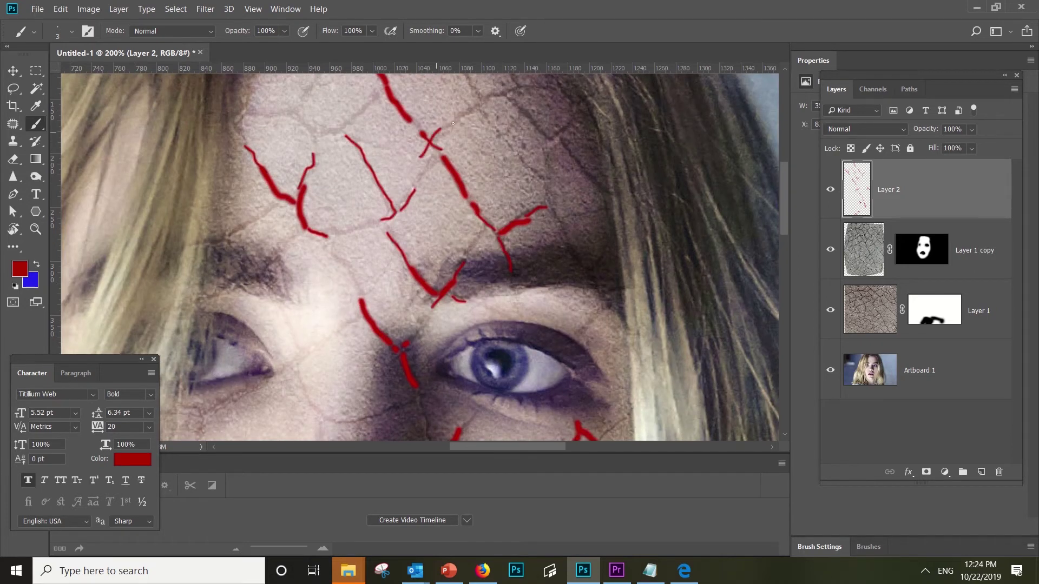
pyautogui.scroll(-2, 434, 146)
pyautogui.scroll(2, 427, 157)
pyautogui.scroll(-4, 377, 232)
pyautogui.scroll(-1, 377, 231)
pyautogui.scroll(-2, 395, 241)
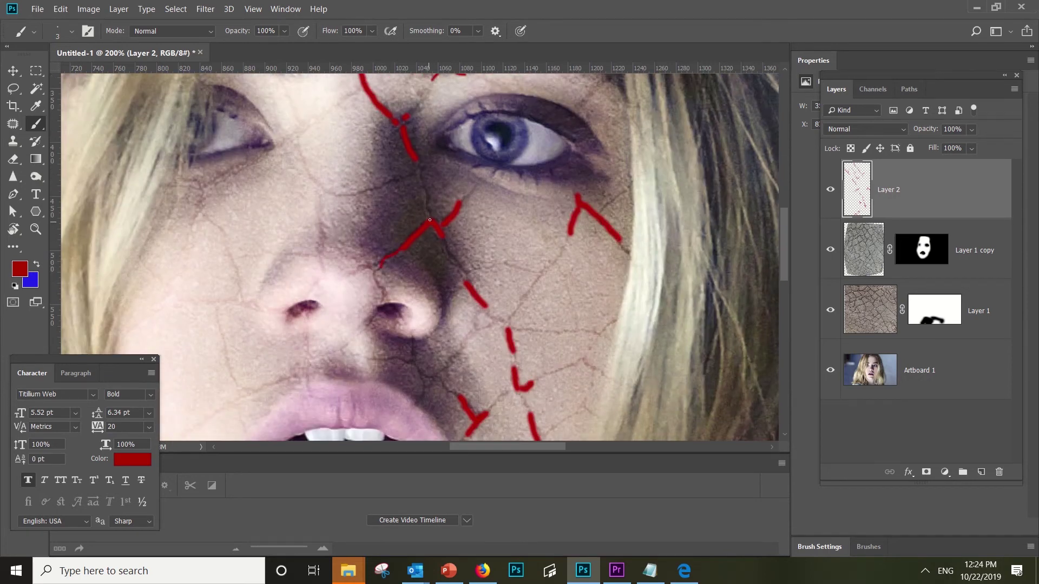
pyautogui.scroll(-2, 422, 181)
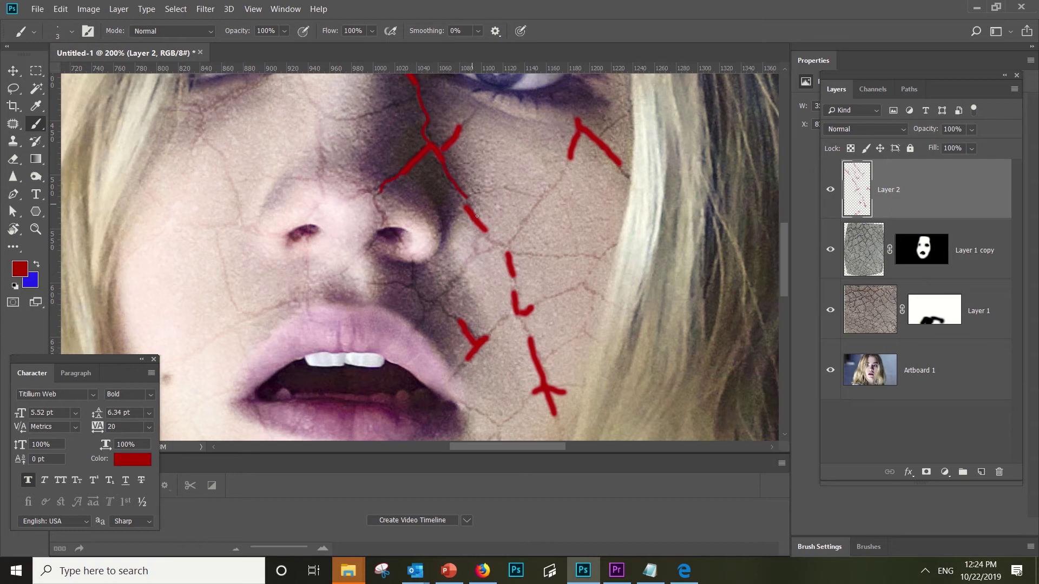
pyautogui.scroll(-2, 477, 215)
pyautogui.scroll(-2, 501, 178)
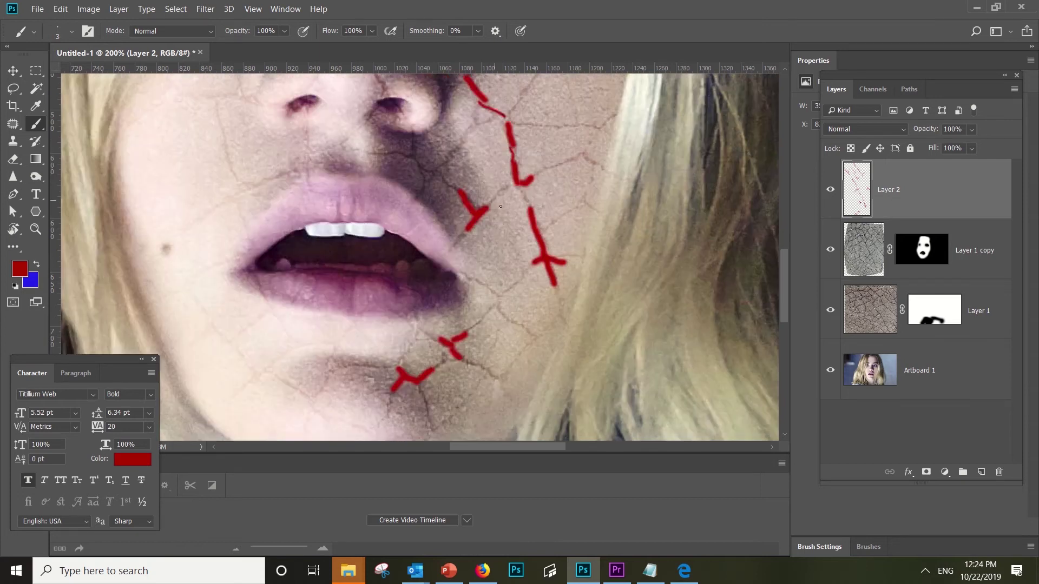
pyautogui.scroll(-2, 434, 172)
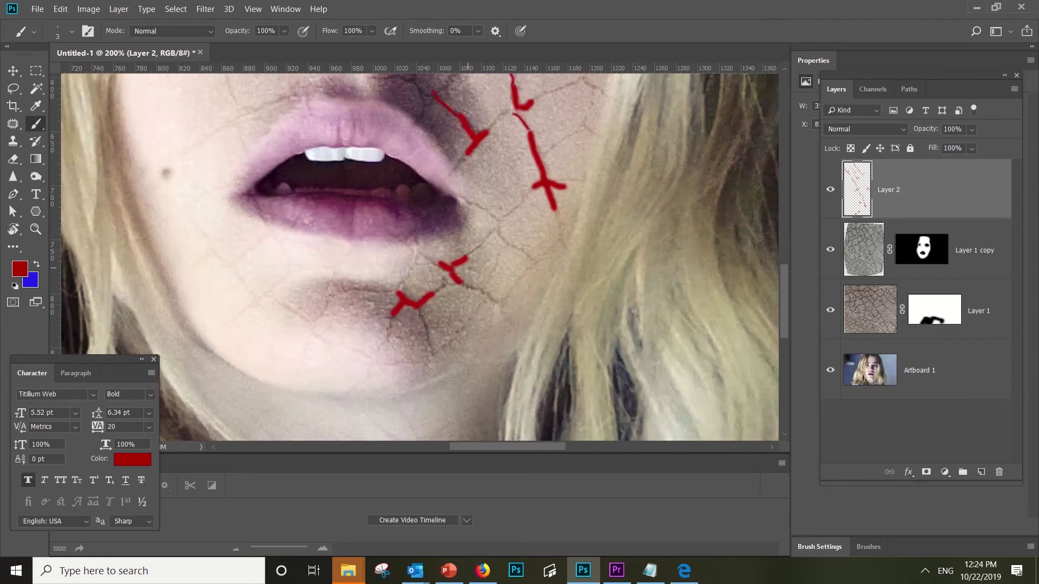
pyautogui.scroll(-1, 460, 278)
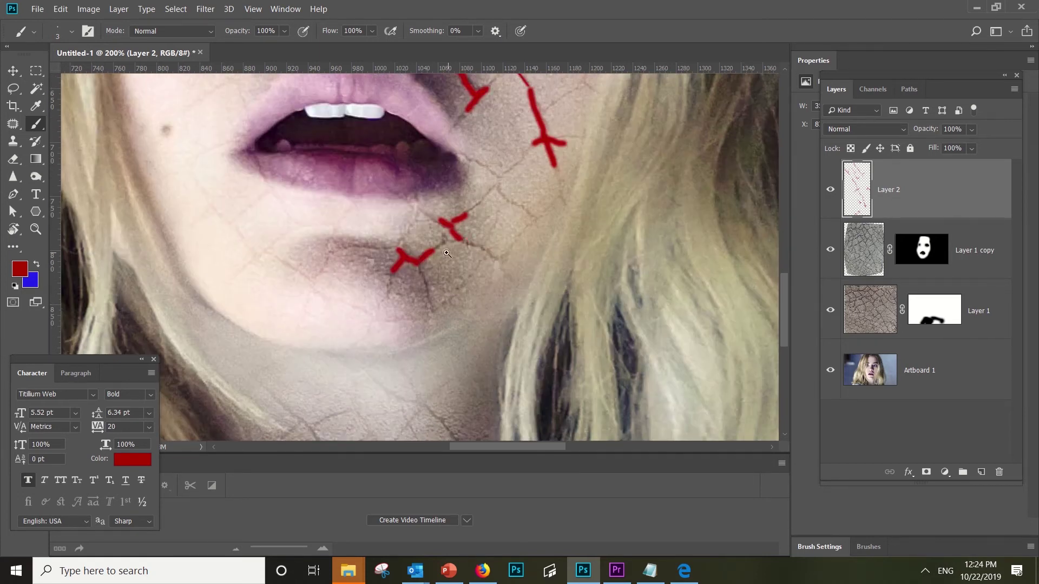
pyautogui.click(503, 274)
# - Branch the red chin cracks outward with three new strokes
pyautogui.moveTo(590, 254); pyautogui.dragTo(487, 187)
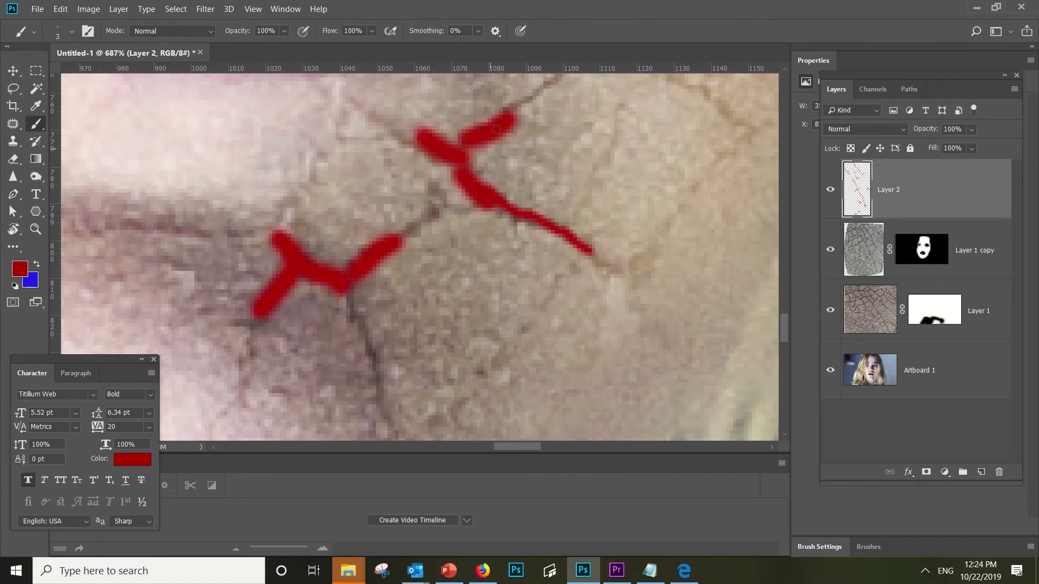
pyautogui.scroll(2, 512, 159)
pyautogui.scroll(2, 513, 160)
pyautogui.moveTo(512, 241); pyautogui.dragTo(576, 188)
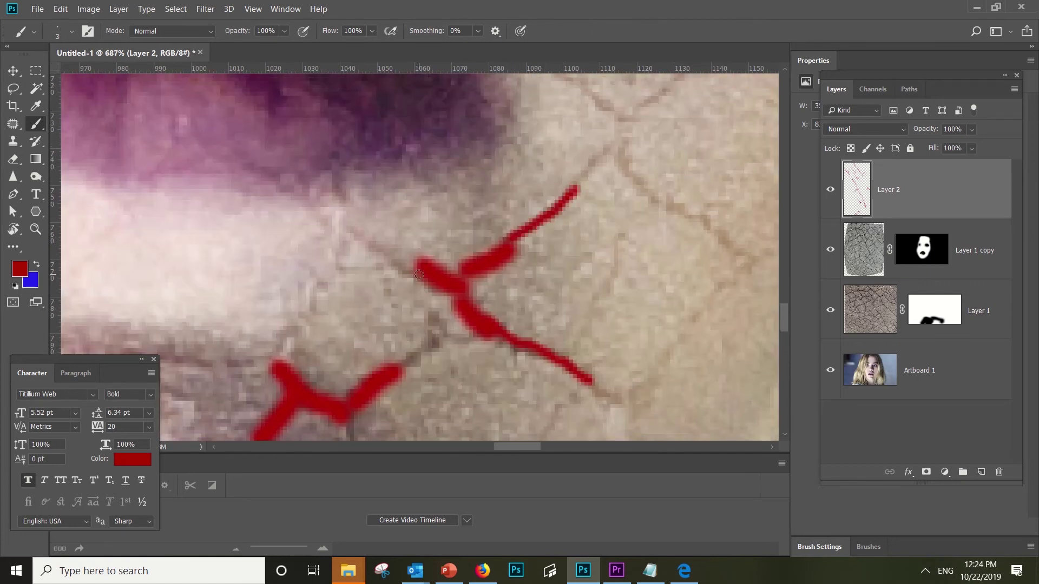
pyautogui.moveTo(425, 268); pyautogui.dragTo(324, 222)
# - Extend red branches down and left from the lower chin cracks
pyautogui.scroll(-5, 311, 224)
pyautogui.moveTo(349, 260); pyautogui.dragTo(390, 385)
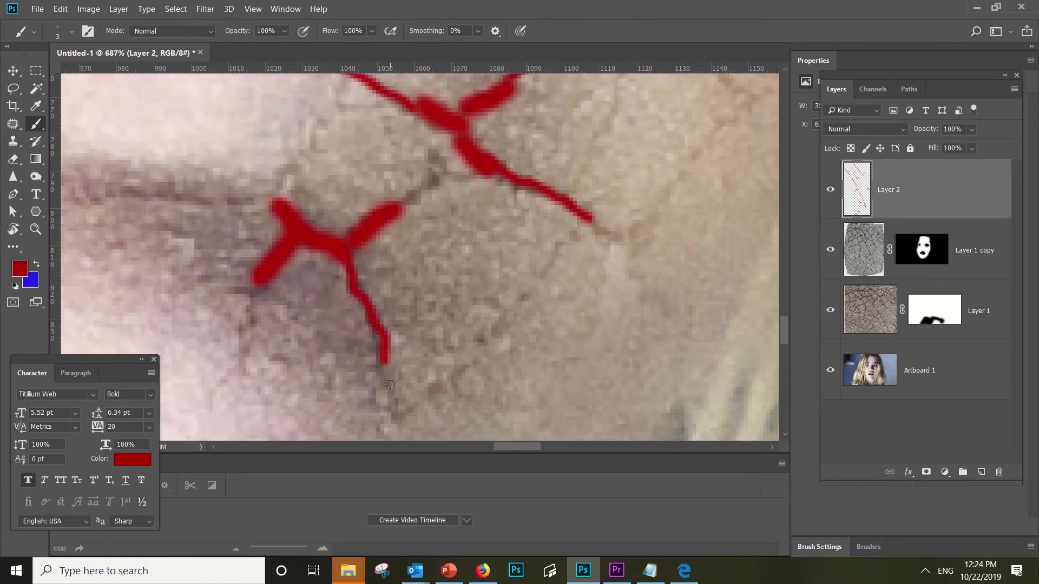
pyautogui.scroll(-1, 244, 345)
pyautogui.moveTo(257, 247); pyautogui.dragTo(232, 314)
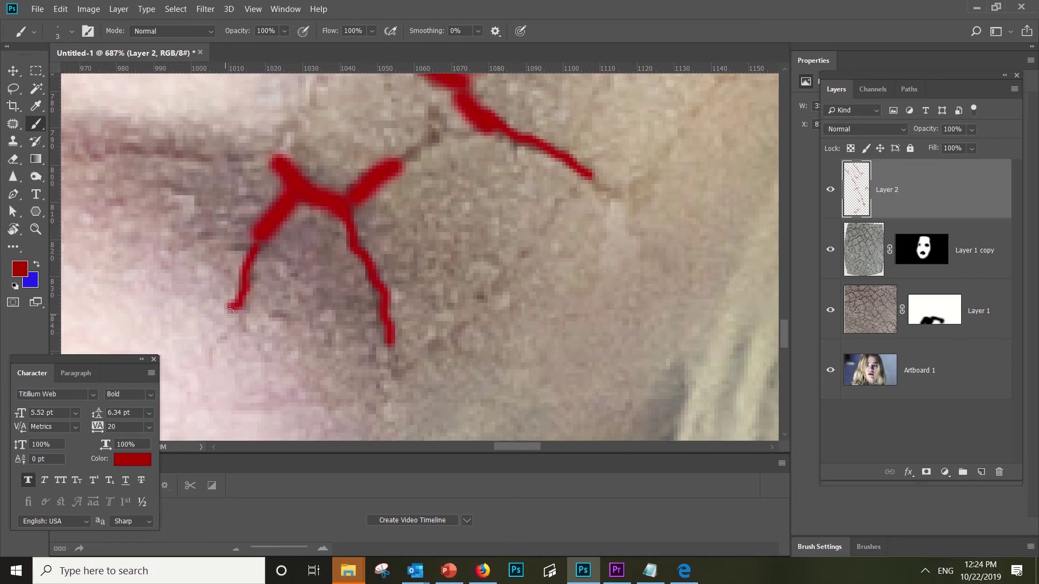
pyautogui.scroll(-2, 302, 192)
pyautogui.moveTo(322, 174)
pyautogui.mouseDown()
pyautogui.moveTo(342, 142)
pyautogui.moveTo(197, 183)
pyautogui.mouseUp()
# - Paint a red stroke on the outer cheek below the right eye
pyautogui.scroll(-1, 401, 239)
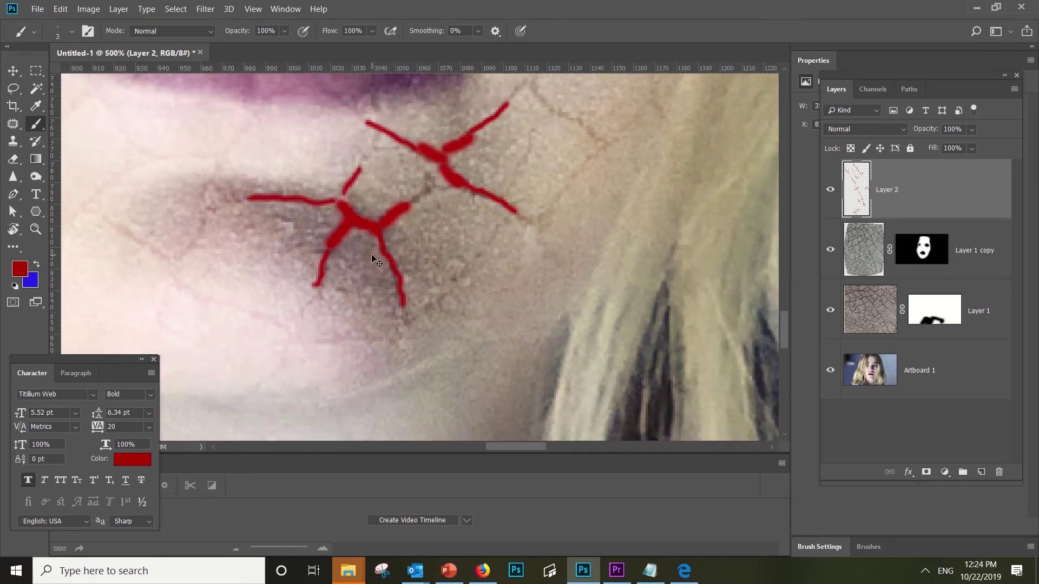
pyautogui.scroll(-1, 399, 235)
pyautogui.scroll(-1, 430, 213)
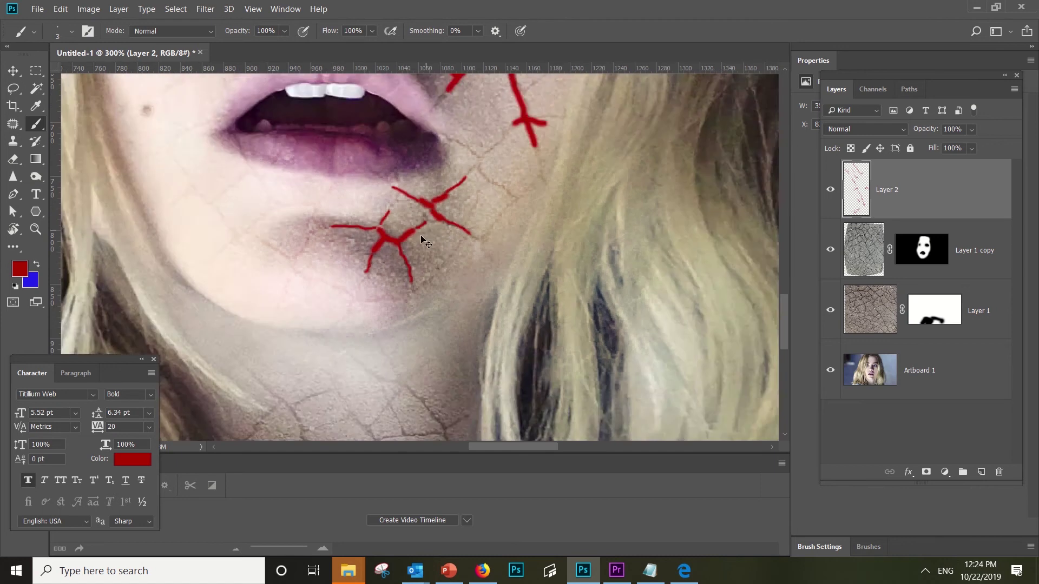
pyautogui.scroll(-1, 424, 234)
pyautogui.scroll(3, 487, 234)
pyautogui.scroll(2, 489, 233)
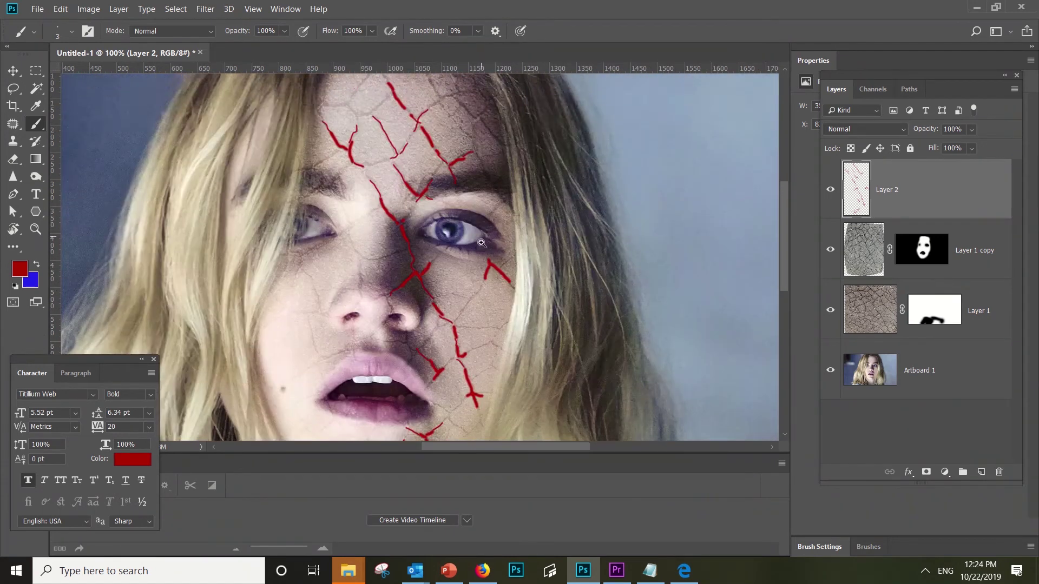
pyautogui.scroll(2, 488, 234)
pyautogui.moveTo(489, 339)
pyautogui.mouseDown()
pyautogui.moveTo(452, 390)
pyautogui.moveTo(402, 381)
pyautogui.mouseUp()
# - Undo the last short stroke and repaint it along the cheek crack
pyautogui.scroll(-1, 461, 302)
pyautogui.scroll(-3, 461, 302)
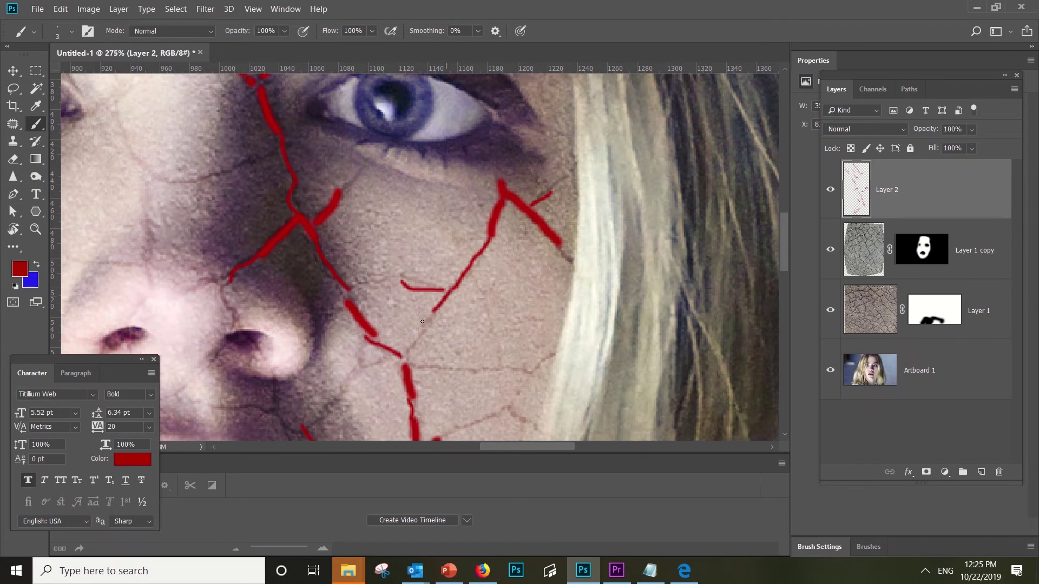
pyautogui.hotkey('ctrl', 'z')
pyautogui.moveTo(451, 291)
pyautogui.mouseDown()
pyautogui.moveTo(404, 277)
pyautogui.moveTo(416, 347)
pyautogui.mouseUp()
pyautogui.scroll(3, 433, 282)
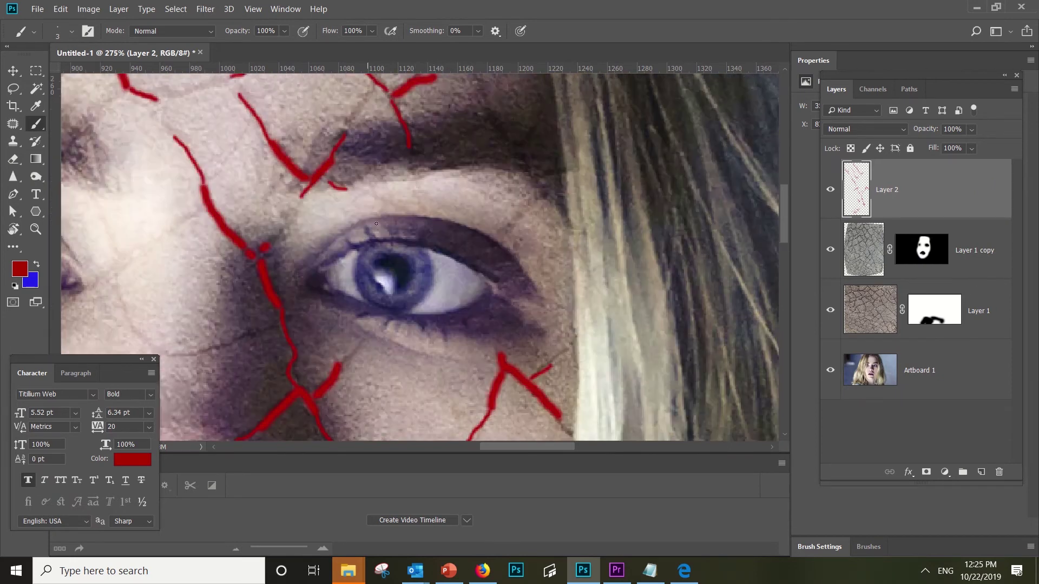
pyautogui.scroll(1, 441, 263)
pyautogui.scroll(-1, 520, 280)
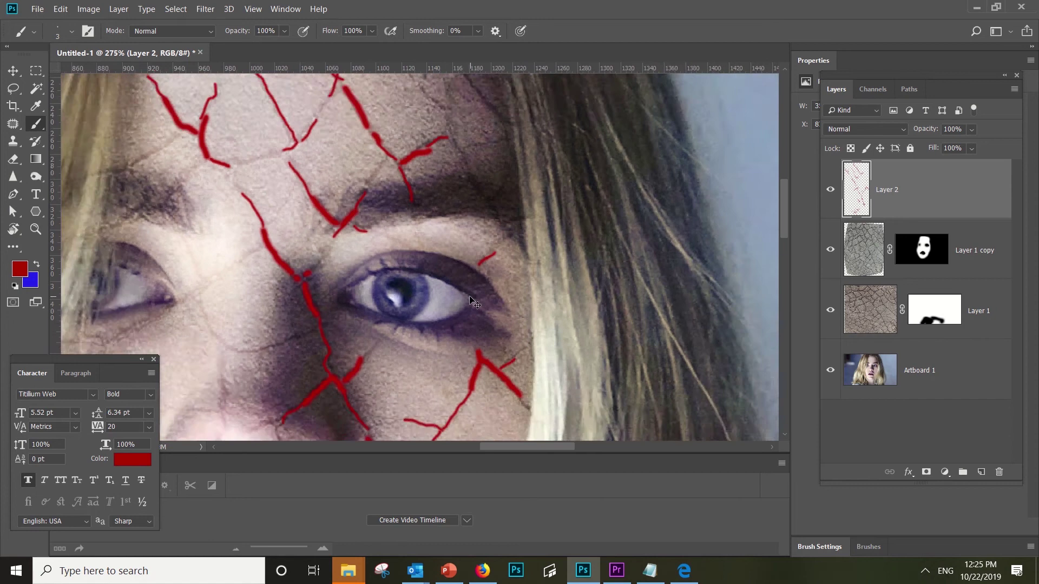
pyautogui.scroll(-1, 539, 291)
# - Duplicate Layer 2 as a hidden layer named 'duplicate', then reselect Layer 2
pyautogui.rightClick(947, 196)
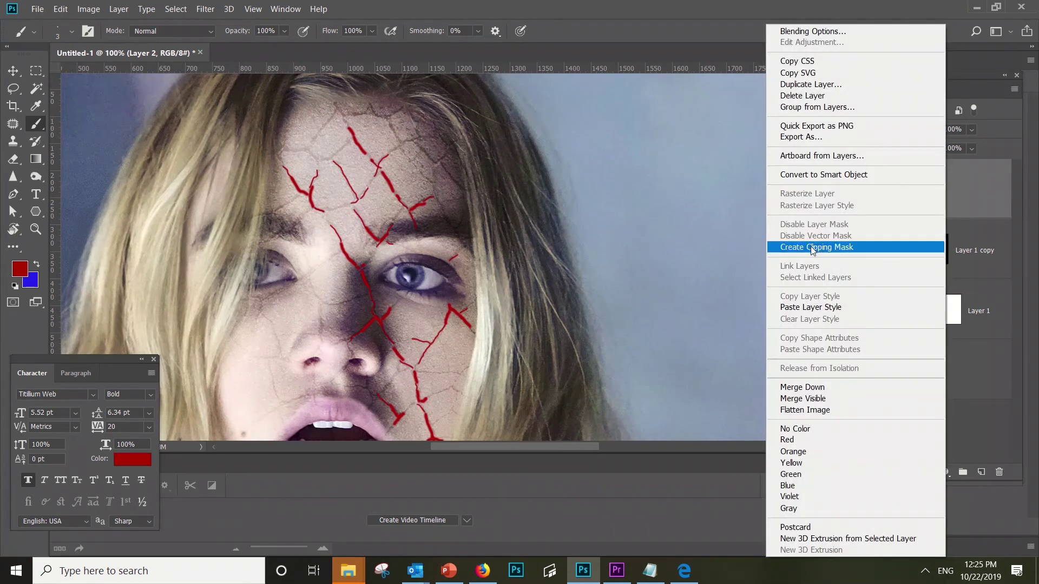
pyautogui.click(803, 86)
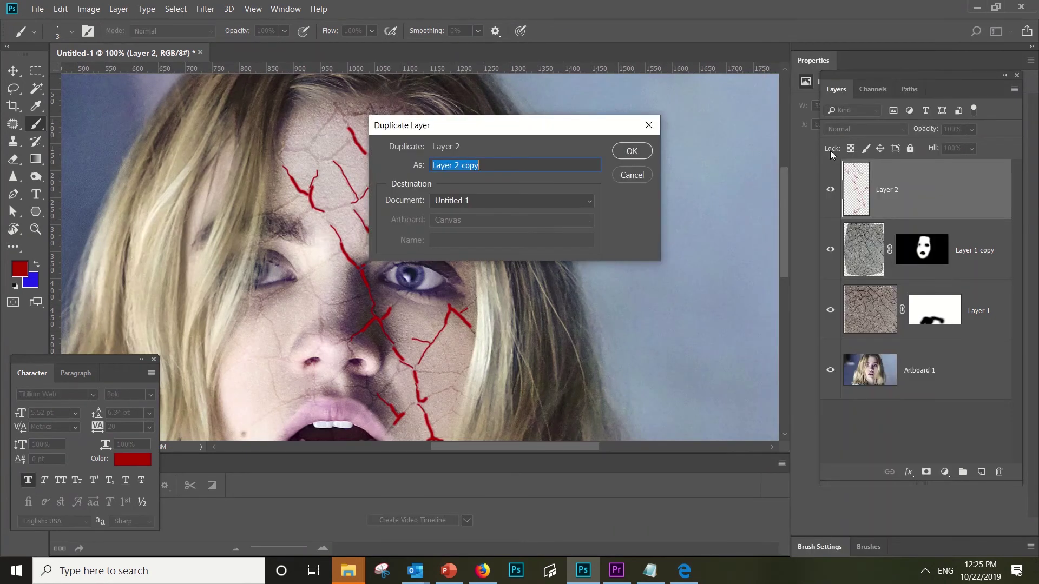
pyautogui.write('d')
pyautogui.write('e')
pyautogui.click(628, 155)
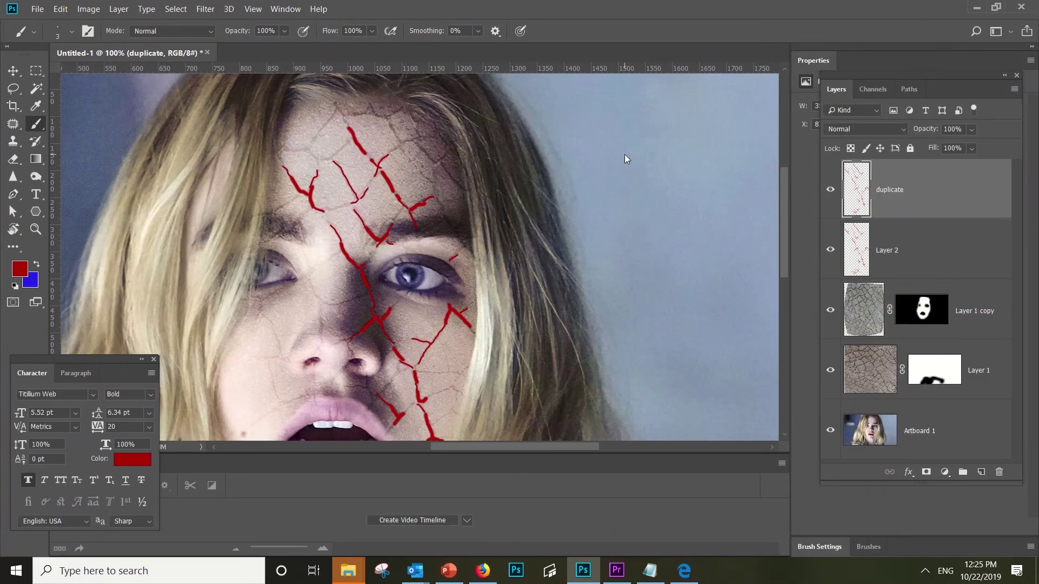
pyautogui.click(831, 189)
pyautogui.click(909, 252)
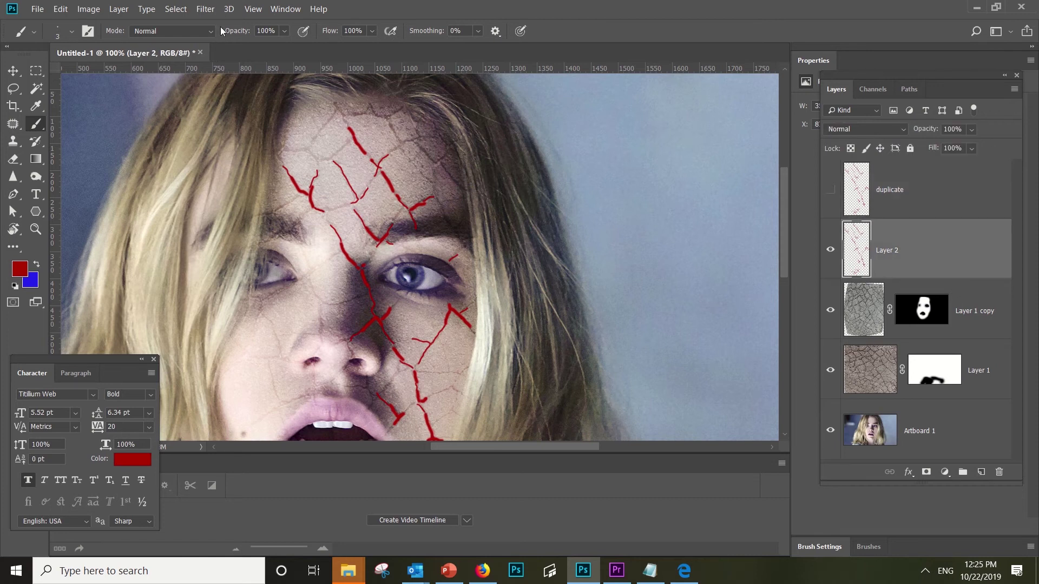
pyautogui.click(205, 9)
# - Blur Layer 2's red cracks with a 3.5 px Gaussian Blur and fit the portrait
pyautogui.click(403, 228)
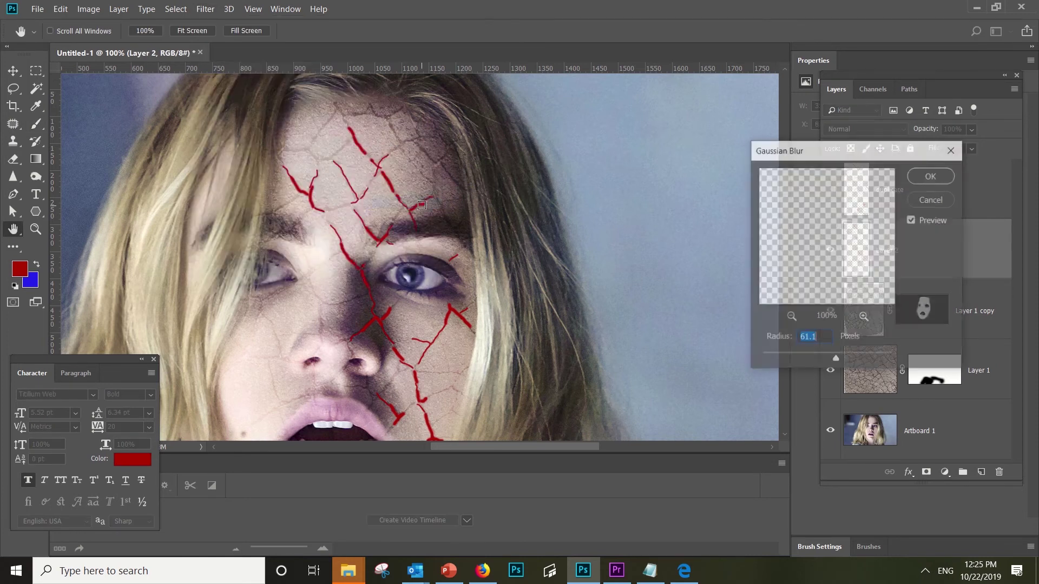
pyautogui.moveTo(836, 358); pyautogui.dragTo(795, 358)
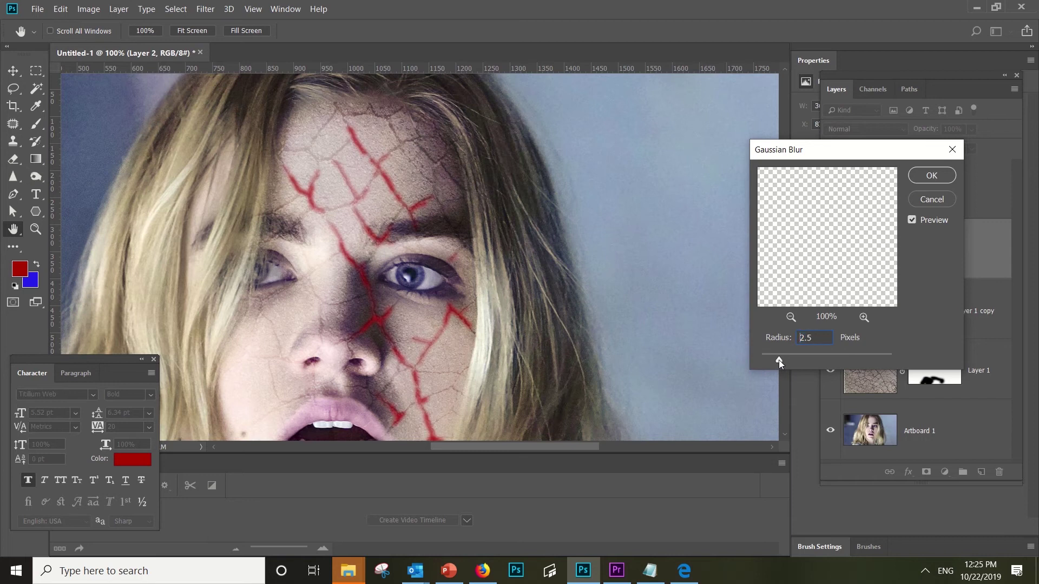
pyautogui.moveTo(778, 360)
pyautogui.mouseDown()
pyautogui.moveTo(757, 360)
pyautogui.moveTo(786, 360)
pyautogui.mouseUp()
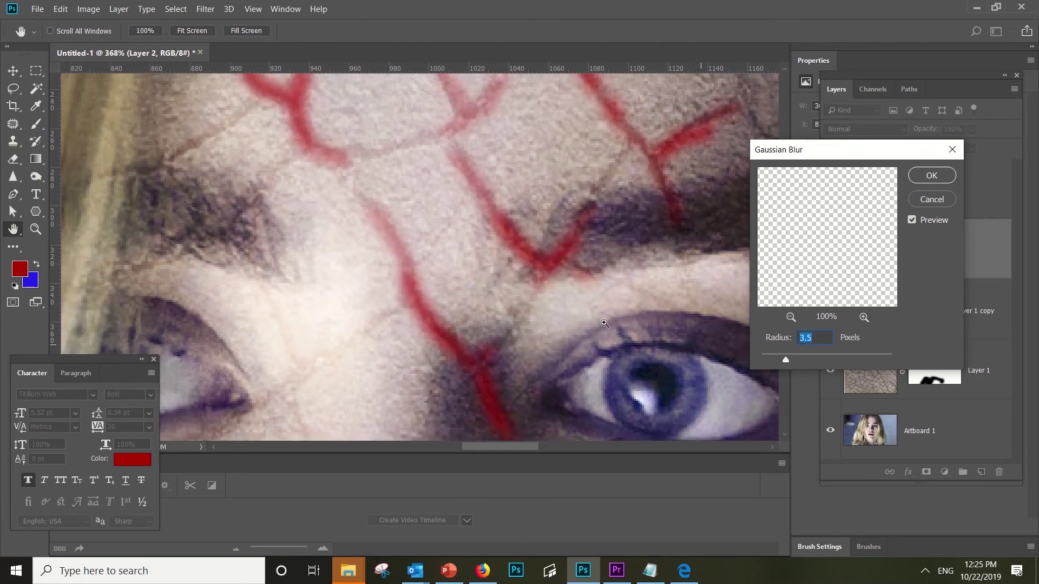
pyautogui.hotkey('ctrl', '-')
pyautogui.hotkey('ctrl', '0')
# - Cycle Layer 2's blend modes, starting from Dissolve, to preview the cracks
pyautogui.click(932, 176)
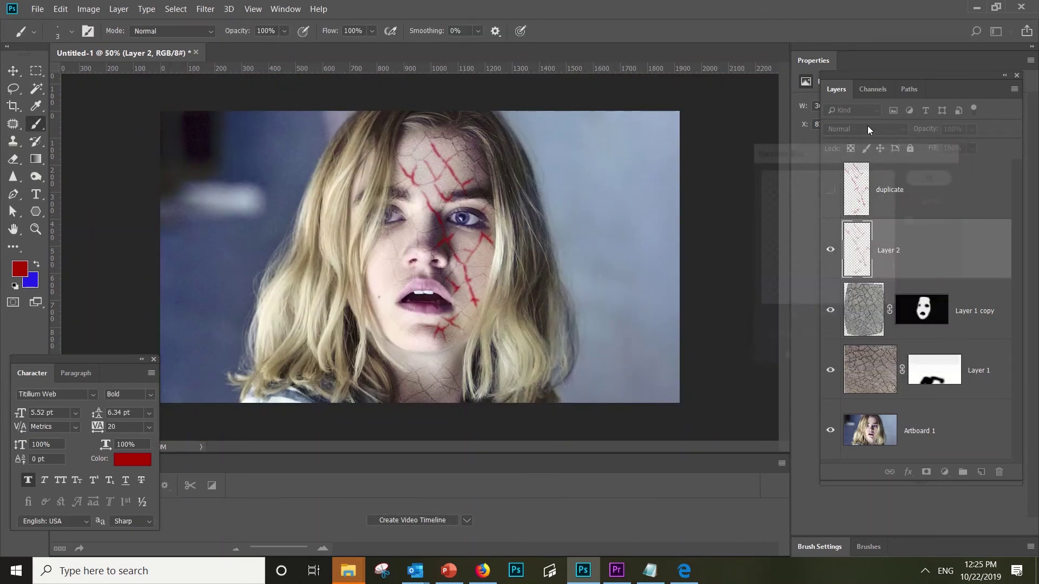
pyautogui.click(866, 129)
pyautogui.click(839, 151)
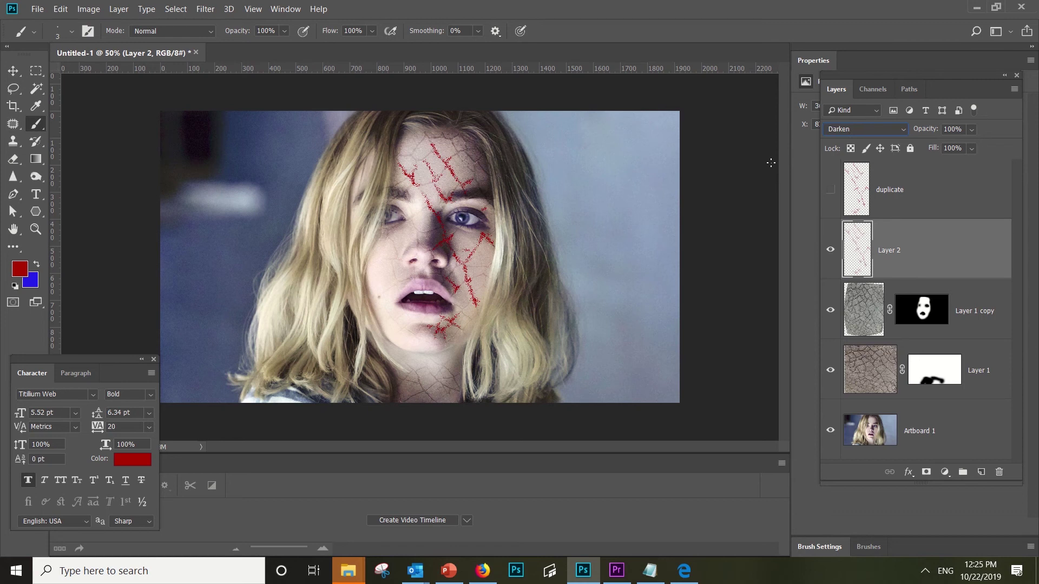
pyautogui.press('Down')
pyautogui.press('Down')
pyautogui.press('Down')
pyautogui.press('Down')
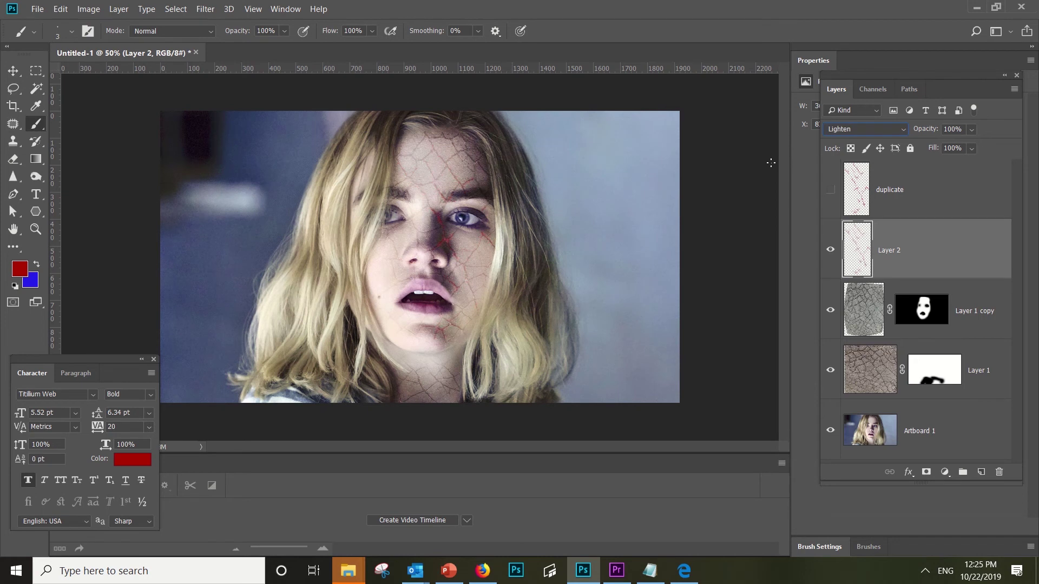
pyautogui.press('Down')
# - Show and select the duplicate crack layer, zooming in to compare the bright red cracks
pyautogui.click(827, 187)
pyautogui.click(896, 167)
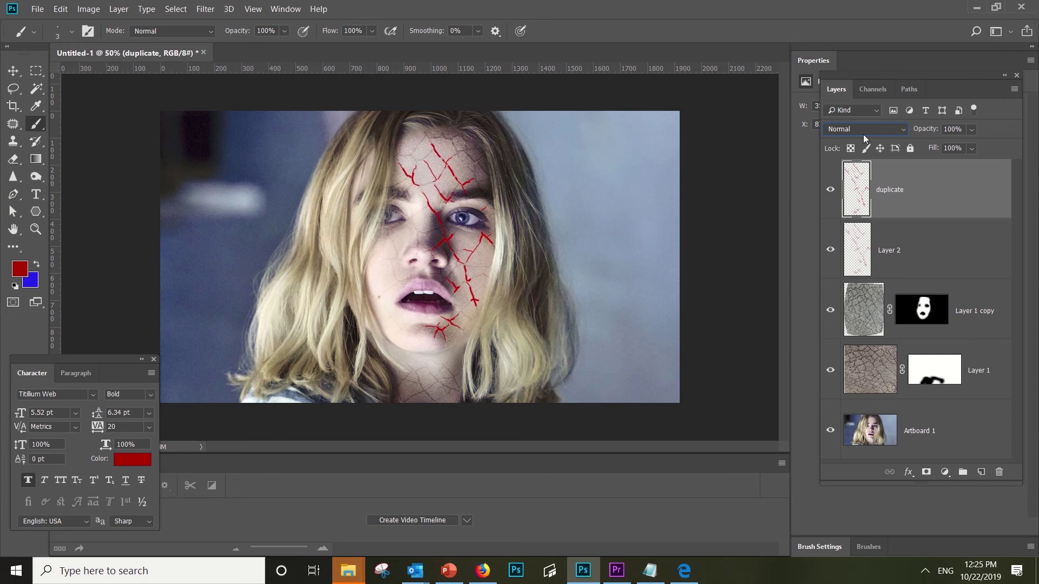
pyautogui.hotkey('ctrl', 'shift', 'u')
pyautogui.hotkey('ctrl', 'l')
pyautogui.press('Escape')
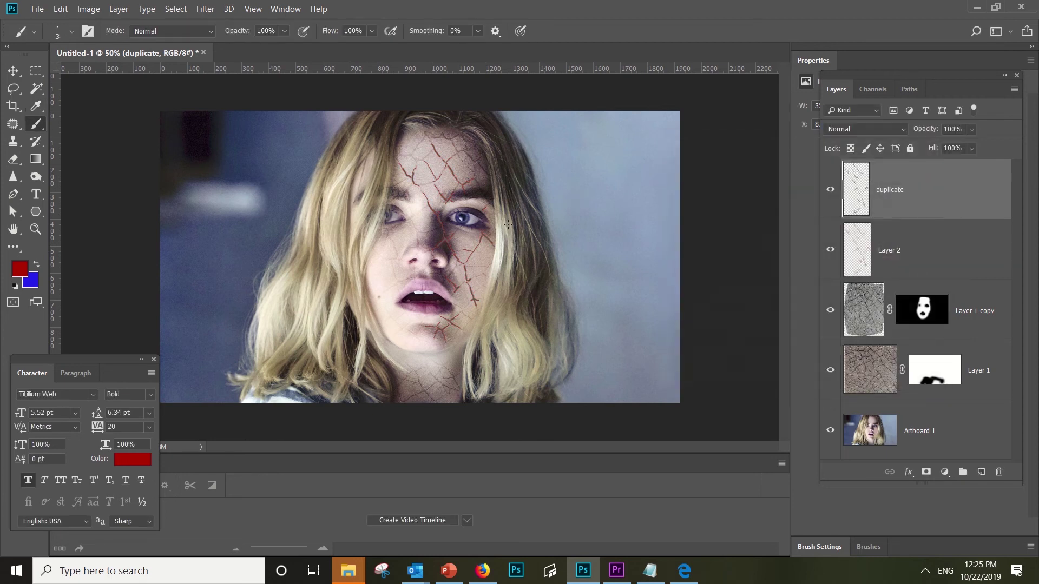
pyautogui.hotkey('ctrl', '+')
pyautogui.hotkey('ctrl', 'z')
pyautogui.hotkey('ctrl', '+')
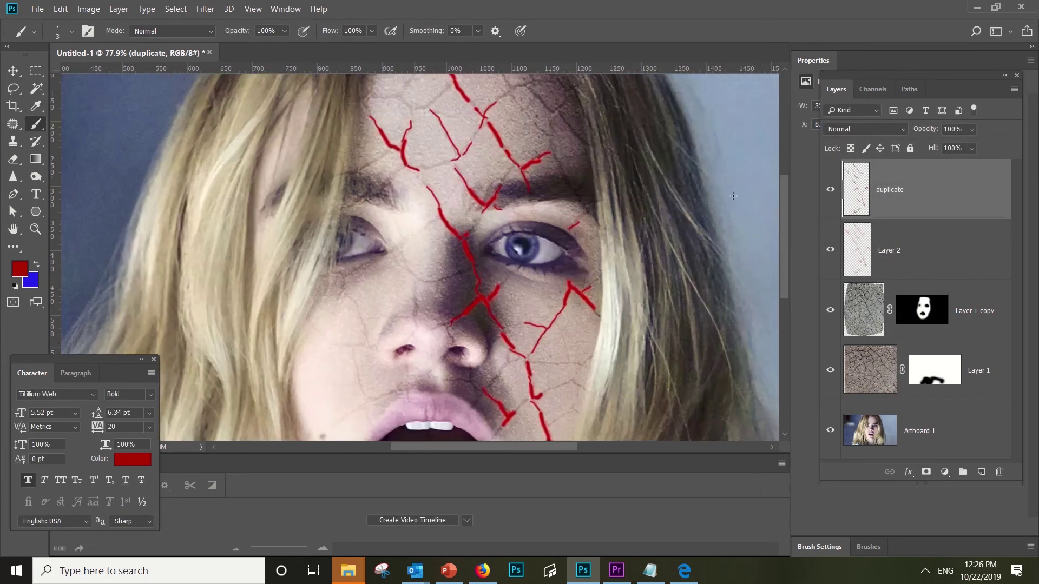
pyautogui.click(830, 190)
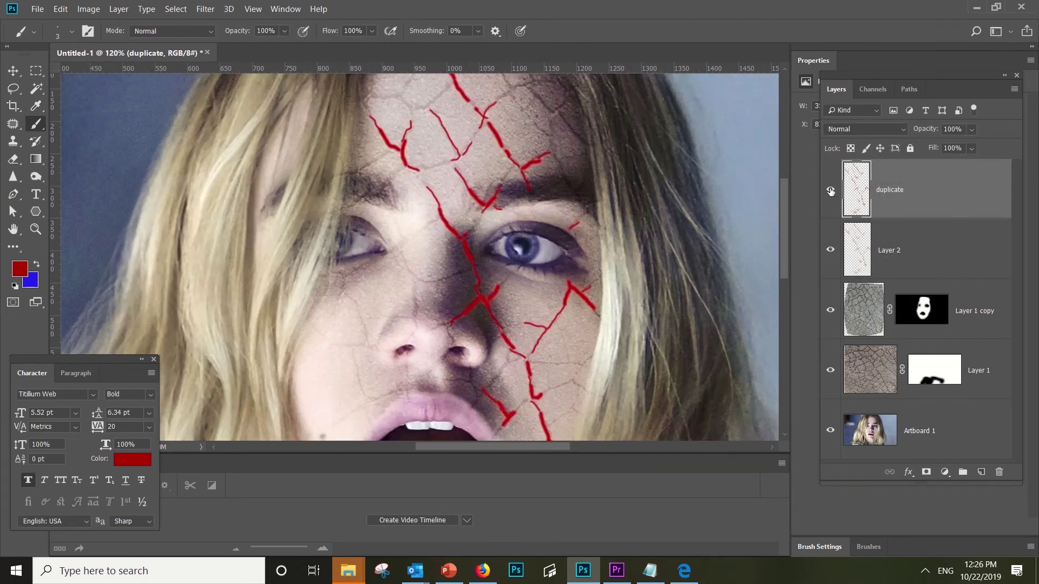
# - Darken the duplicate crack layer with Levels, setting the midtone slider to 0.68
pyautogui.click(830, 190)
pyautogui.hotkey('ctrl', 'l')
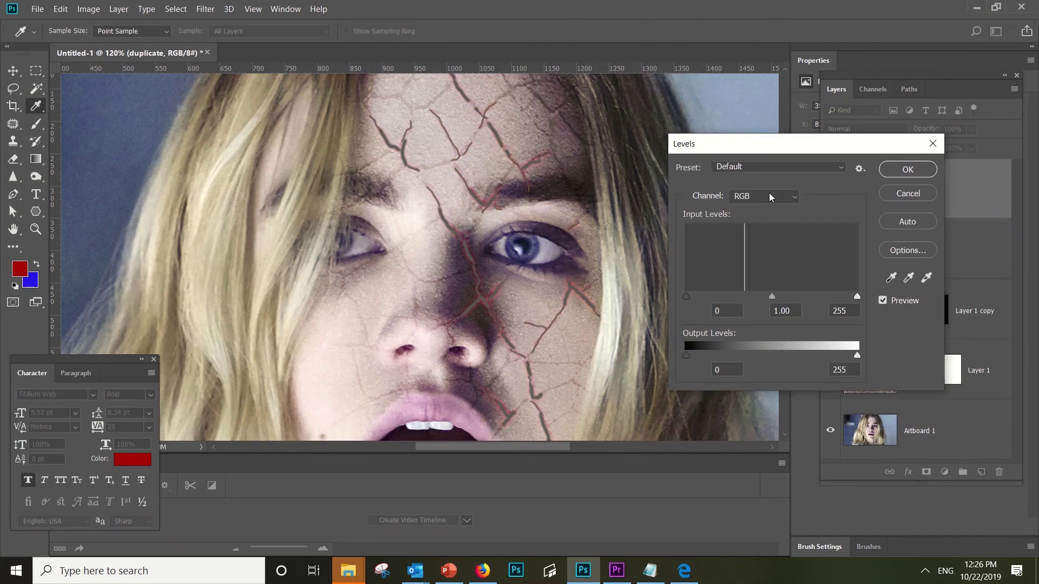
pyautogui.moveTo(771, 298); pyautogui.dragTo(811, 296)
pyautogui.moveTo(805, 299); pyautogui.dragTo(794, 299)
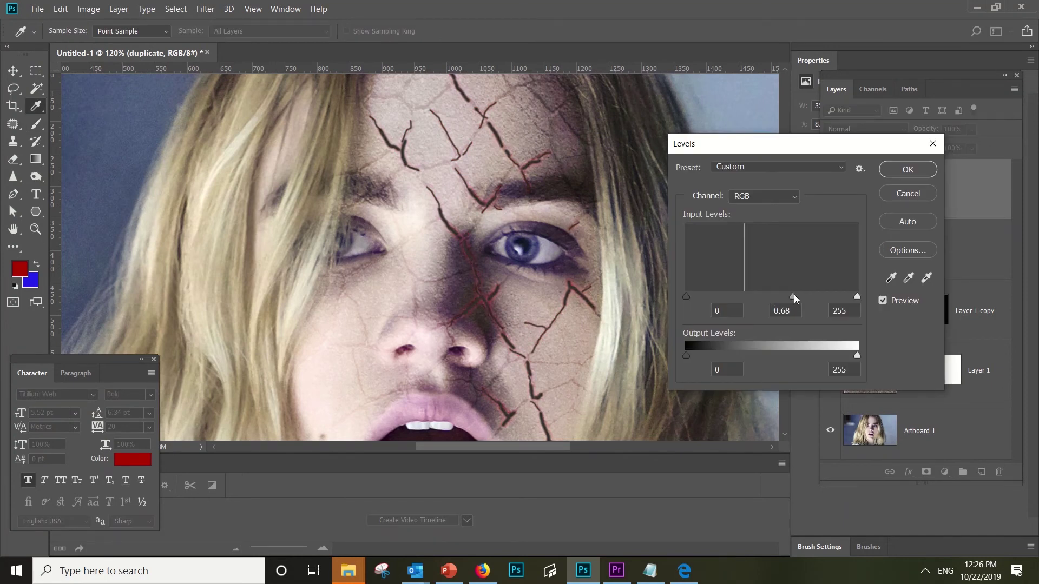
pyautogui.click(907, 170)
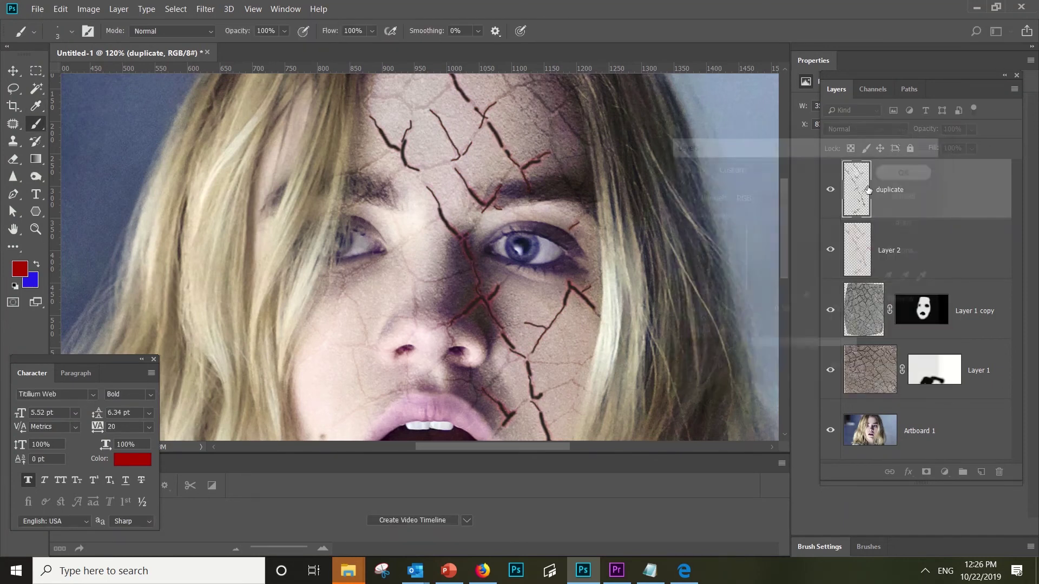
# - Set the duplicate layer's opacity to 47% and toggle its visibility to compare
pyautogui.hotkey('ctrl', '-')
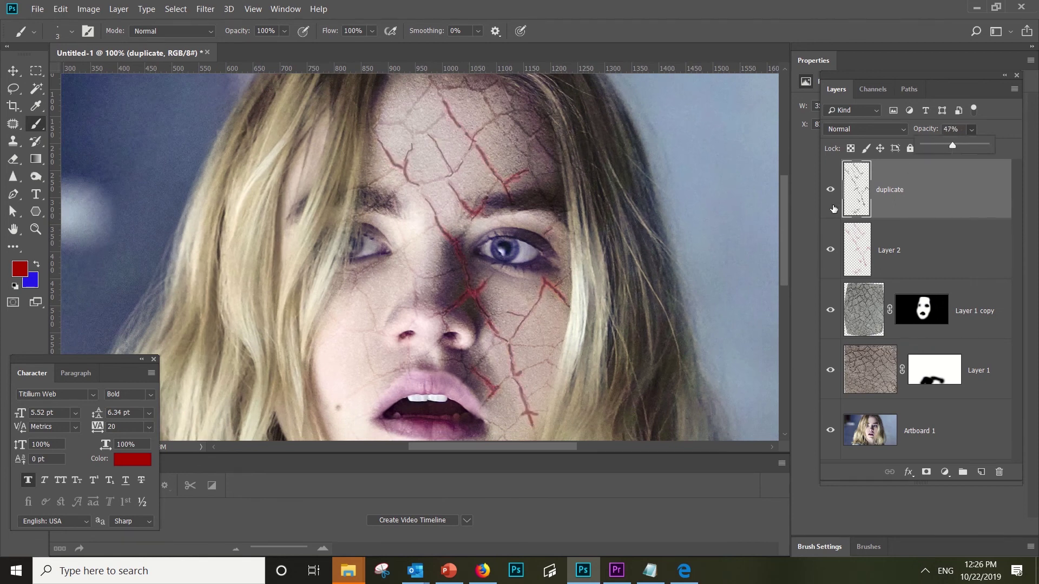
pyautogui.hotkey('ctrl', '-')
pyautogui.hotkey('ctrl', '-')
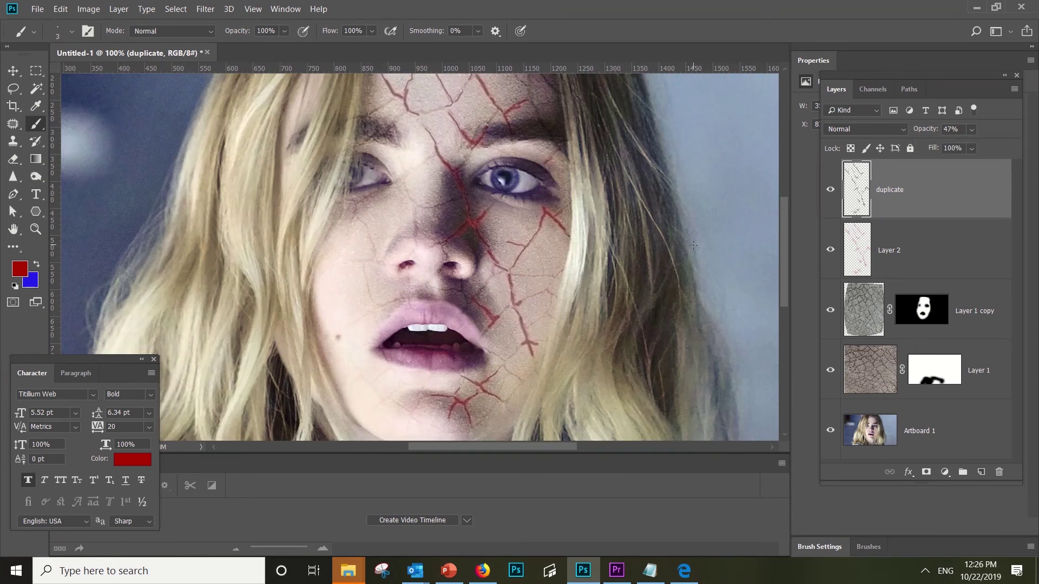
pyautogui.hotkey('ctrl', '+')
pyautogui.click(831, 190)
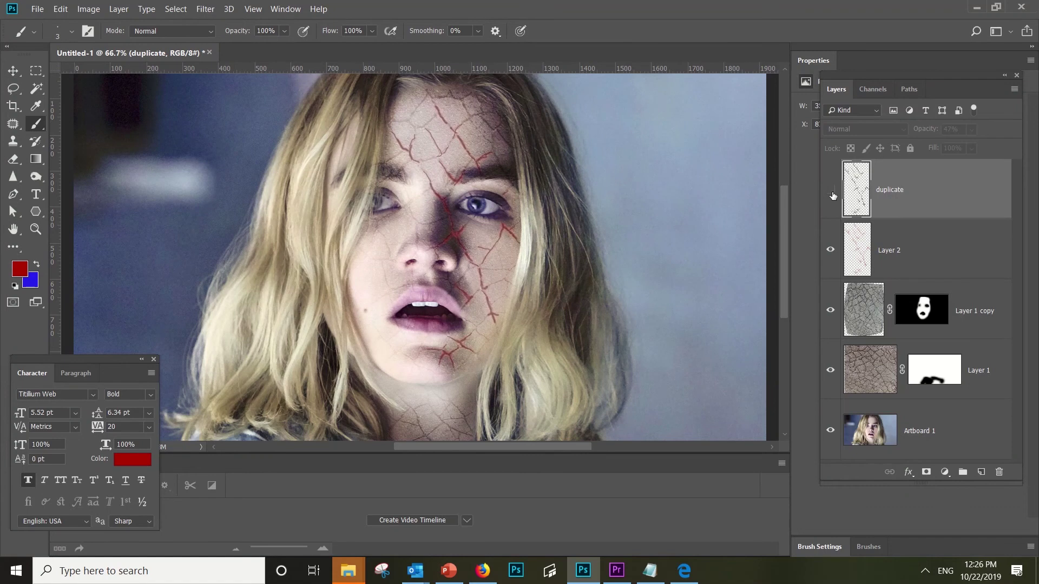
pyautogui.click(831, 190)
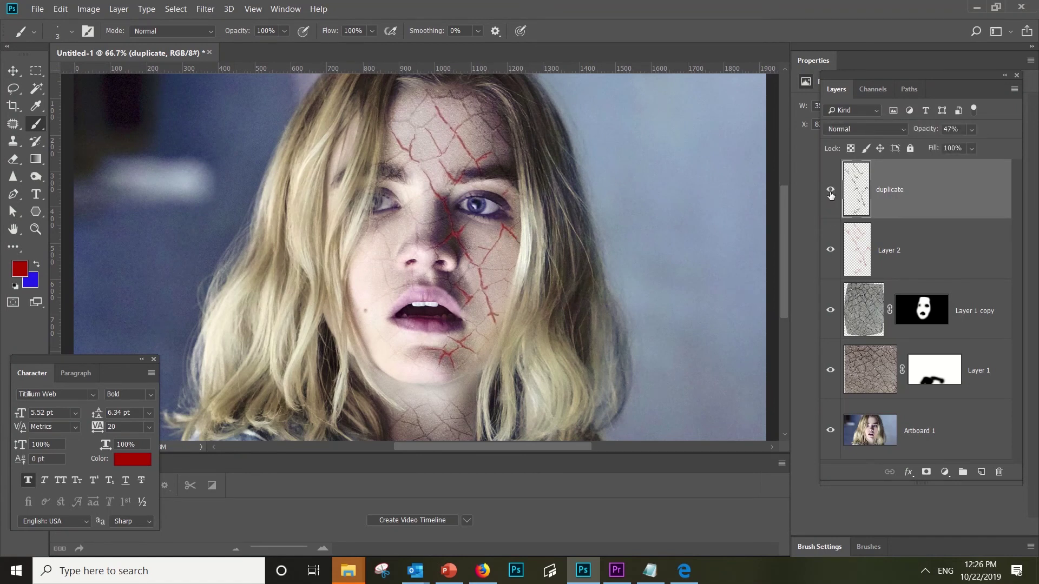
pyautogui.click(831, 189)
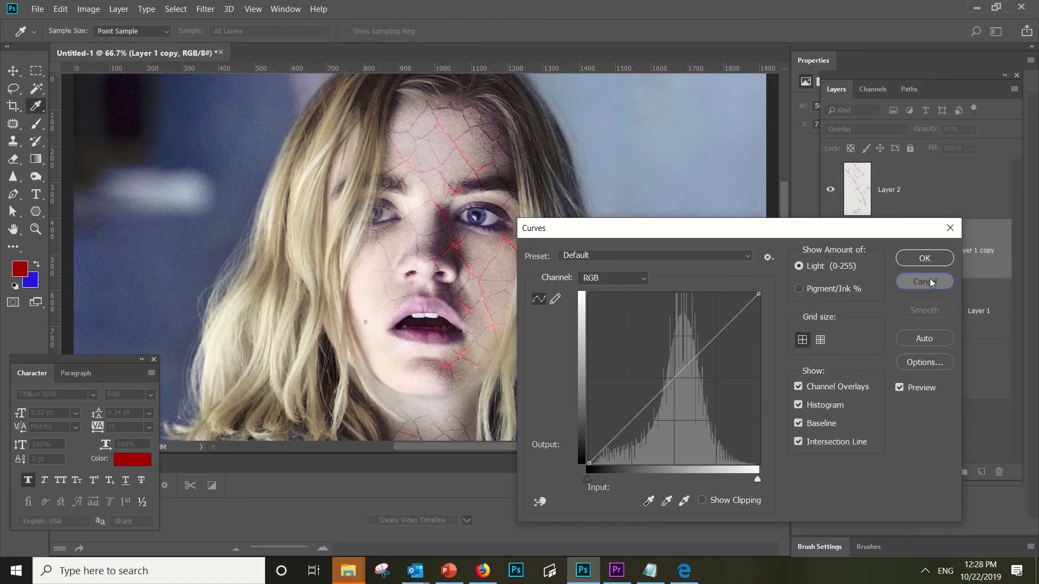
# - Darken Layer 2 with Curves (159→98), set Color Balance Cyan–Red to +100, and hide panels
pyautogui.moveTo(694, 358); pyautogui.dragTo(695, 398)
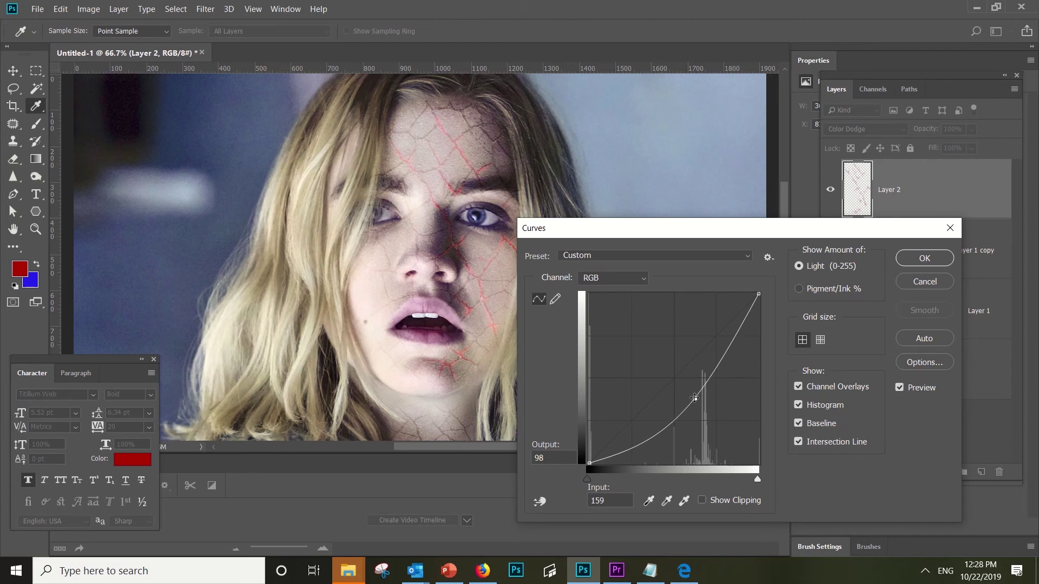
pyautogui.click(925, 258)
pyautogui.hotkey('ctrl', 'b')
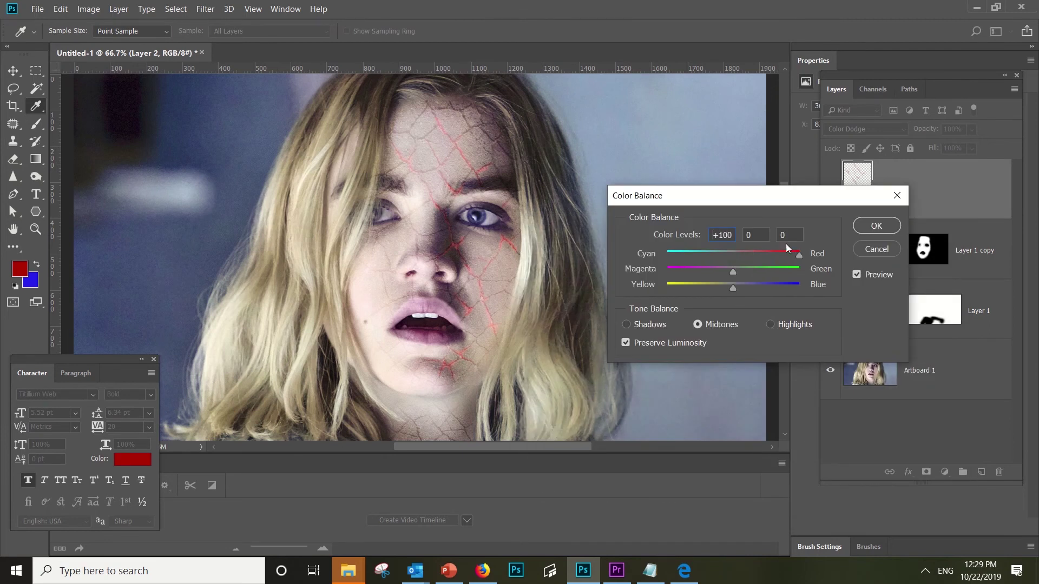
pyautogui.press('Tab')
pyautogui.press('Tab')
pyautogui.press('Return')
pyautogui.press('Tab')
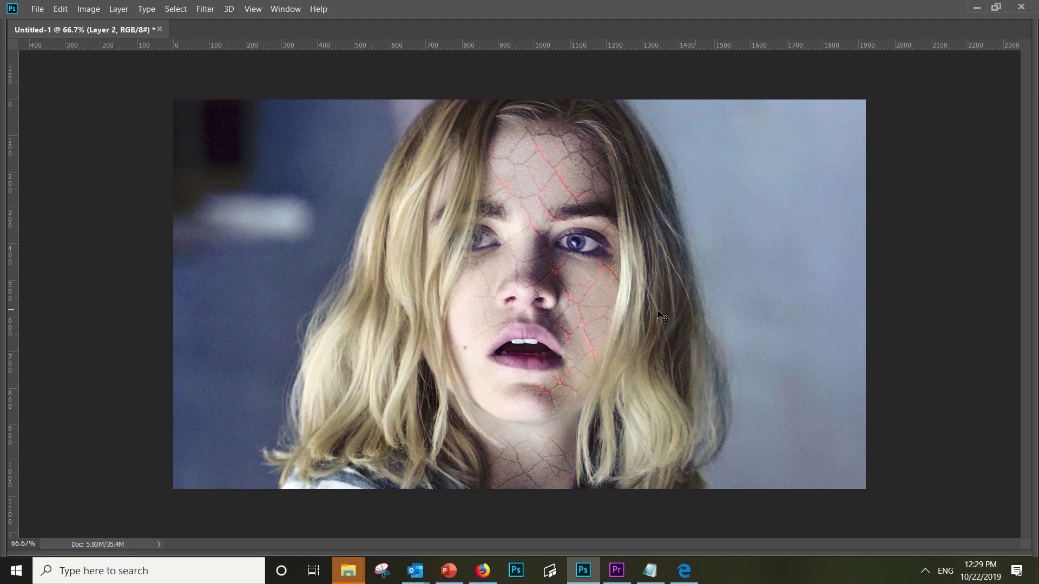
pyautogui.hotkey('ctrl', '0')
pyautogui.moveTo(663, 308); pyautogui.dragTo(874, 248)
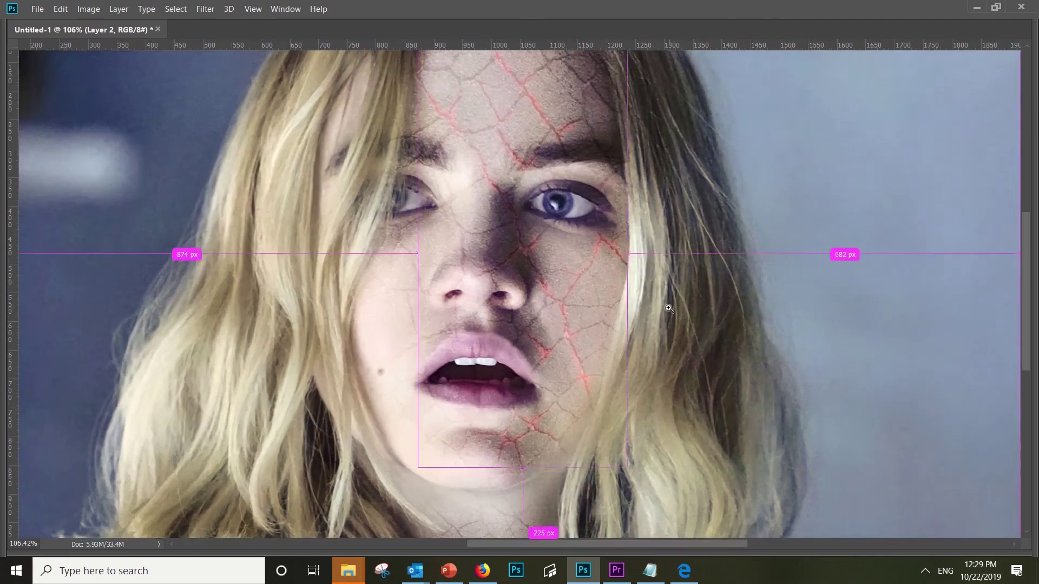
pyautogui.scroll(-5, 752, 209)
pyautogui.scroll(5, 752, 210)
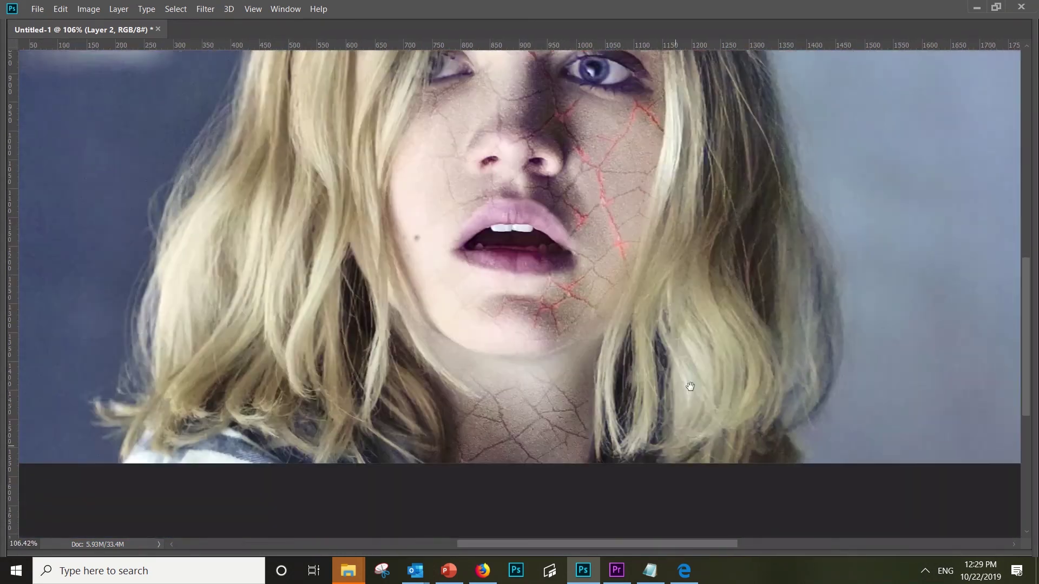
pyautogui.moveTo(752, 209); pyautogui.dragTo(810, 276)
pyautogui.scroll(-3, 810, 276)
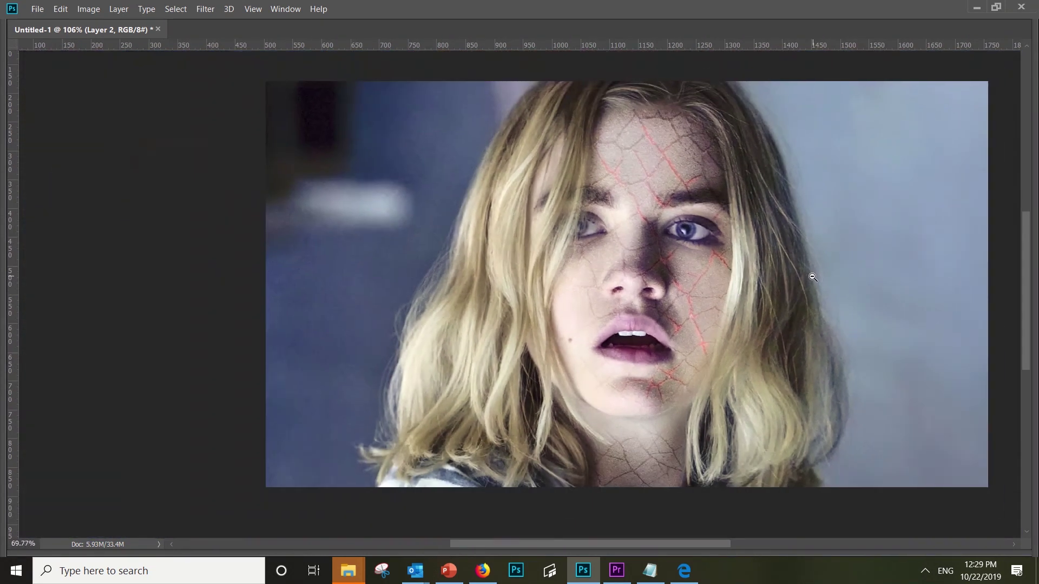
pyautogui.scroll(1, 833, 255)
pyautogui.scroll(6, 855, 227)
pyautogui.scroll(-2, 876, 206)
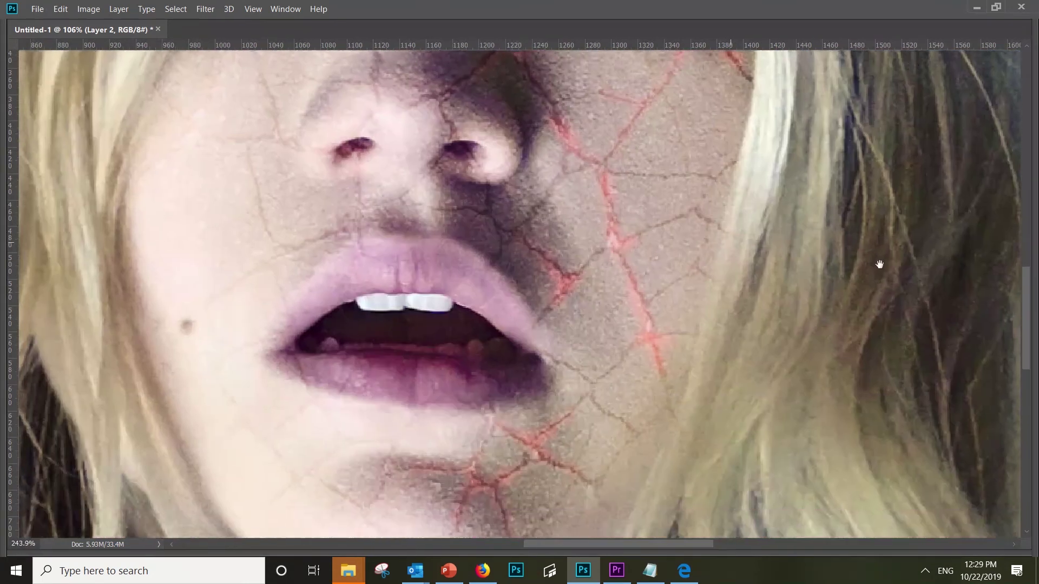
pyautogui.scroll(-2, 872, 267)
pyautogui.scroll(-3, 893, 262)
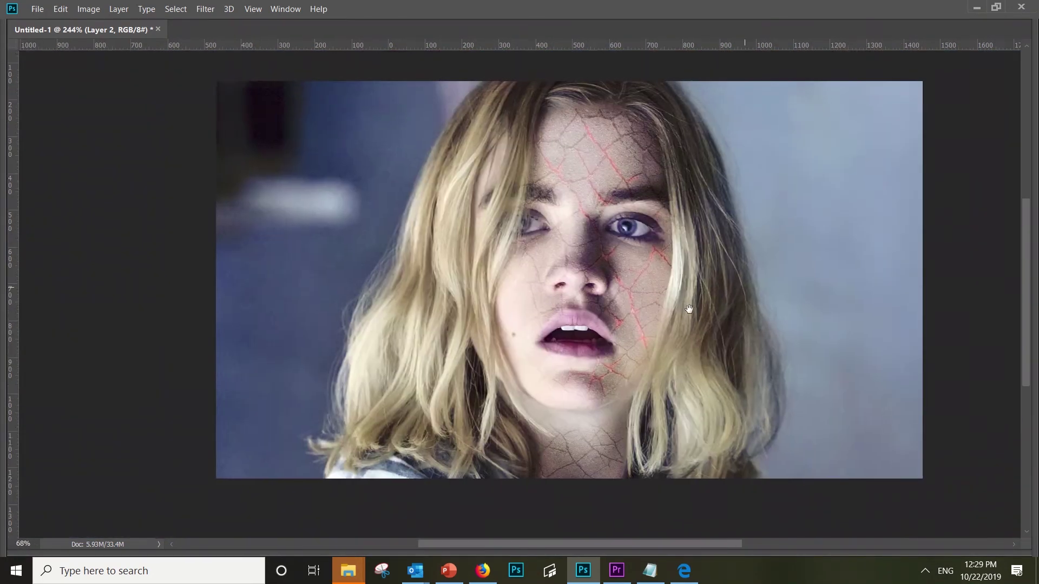
pyautogui.scroll(-1, 689, 307)
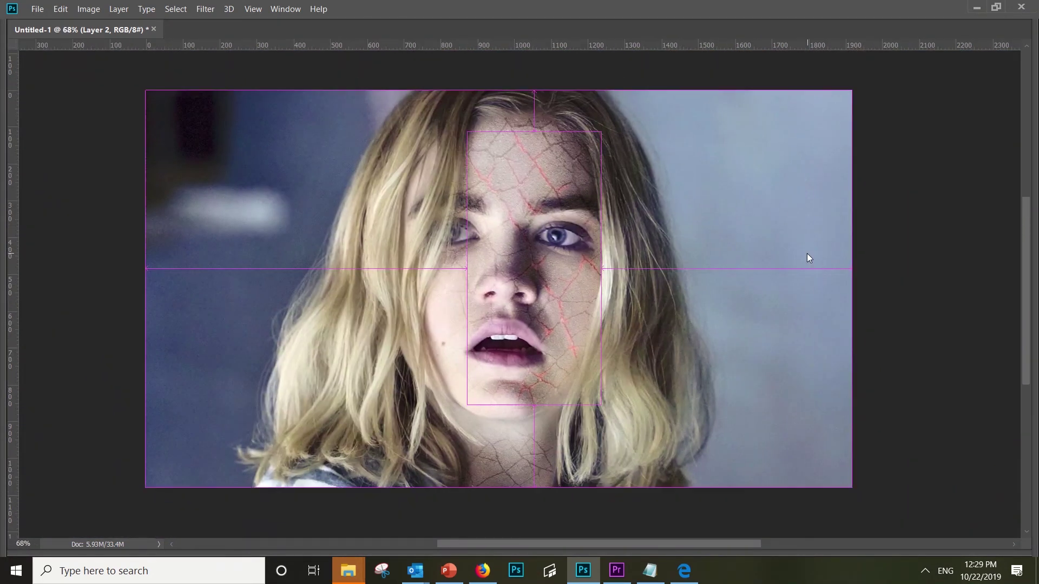
# - Save the portrait as Untitled-1.psd in Photoshop (PSD) format inside the Desktop's Final folder
pyautogui.hotkey('ctrl', 'shift', 's')
pyautogui.write('fina')
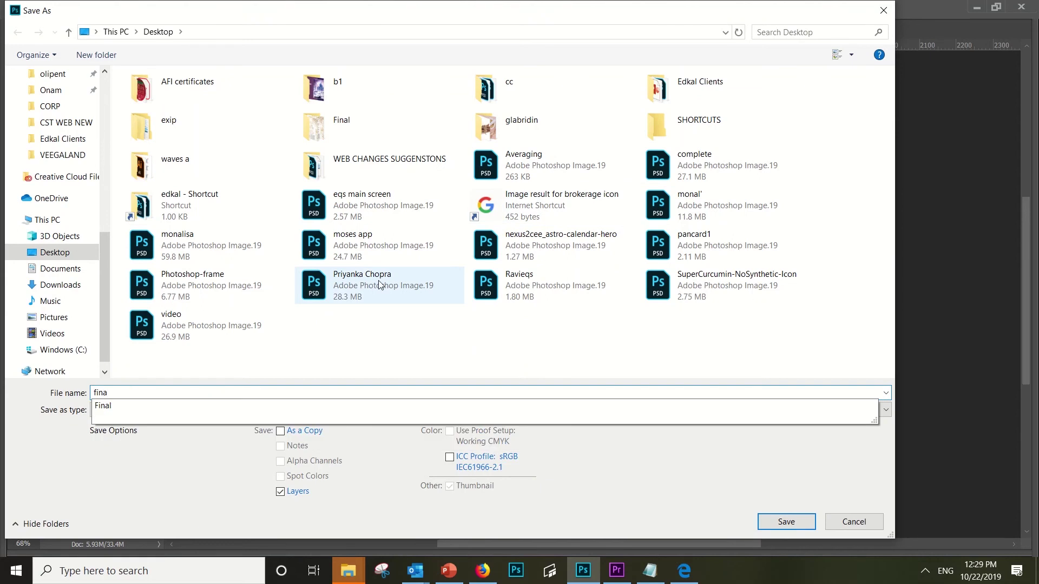
pyautogui.press('Down')
pyautogui.press('Return')
pyautogui.press('Return')
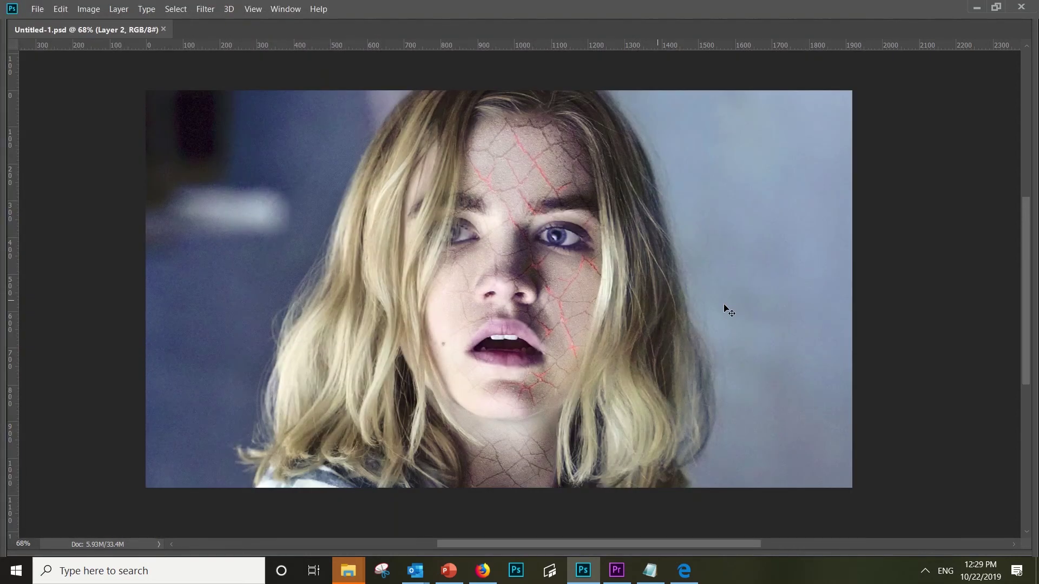